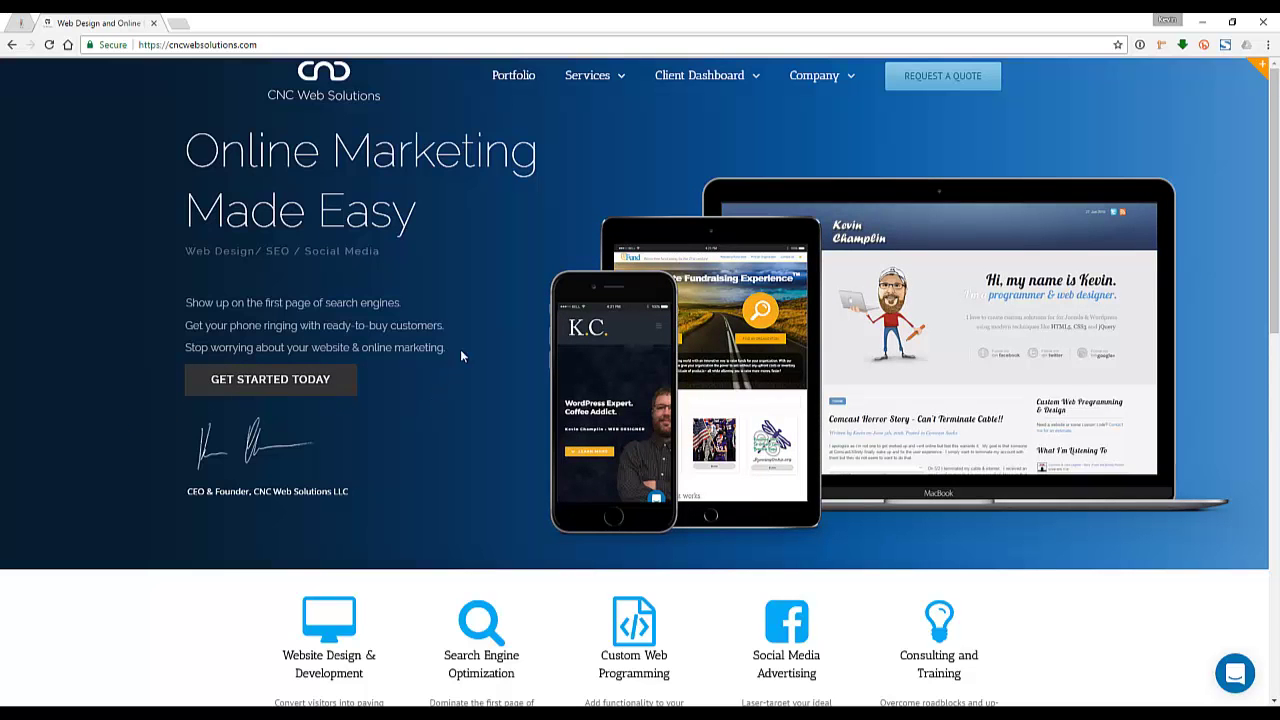
Go to the DudaPro For WordPress product page and open its template demo gallery
mouse_move(606, 110)
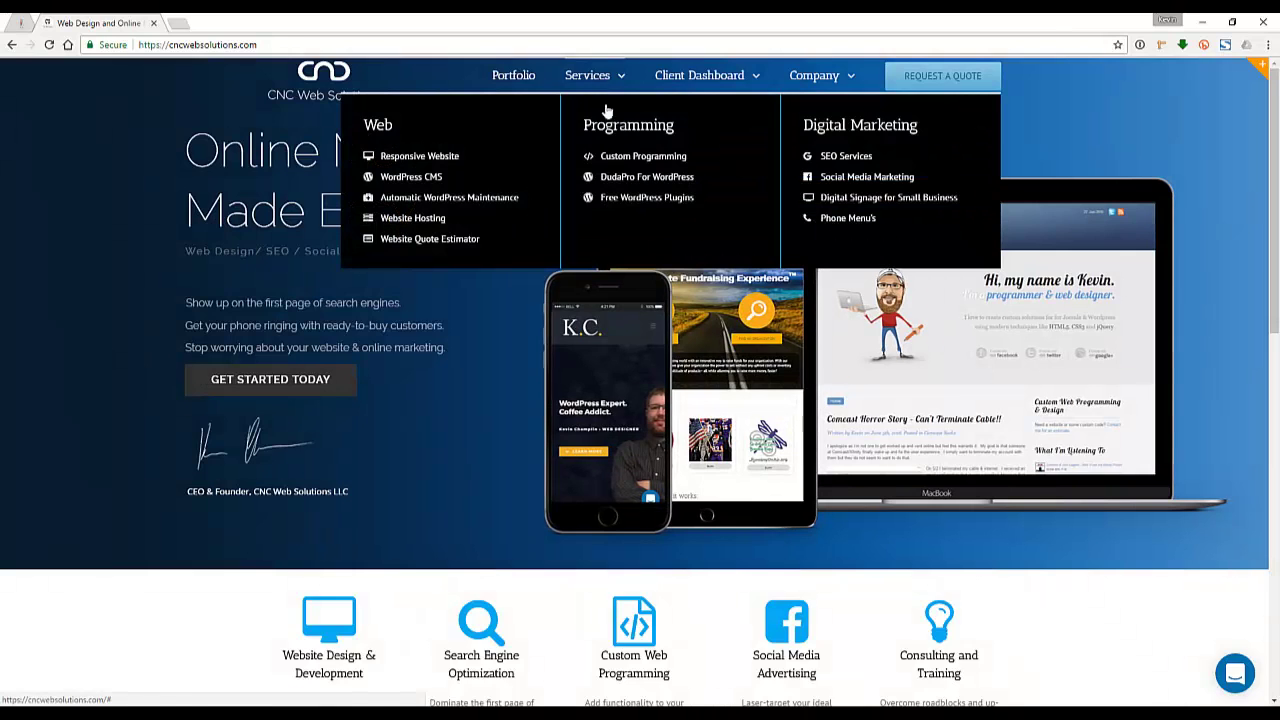
left_click(619, 176)
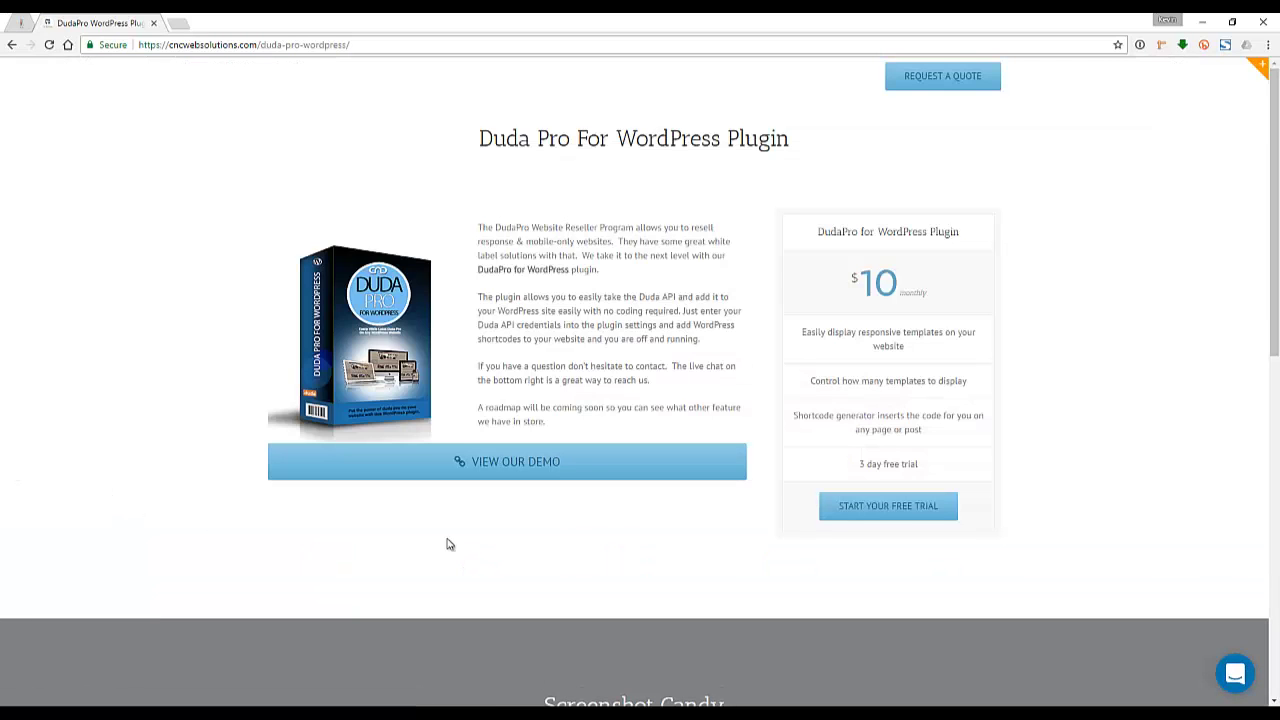
left_click(524, 466)
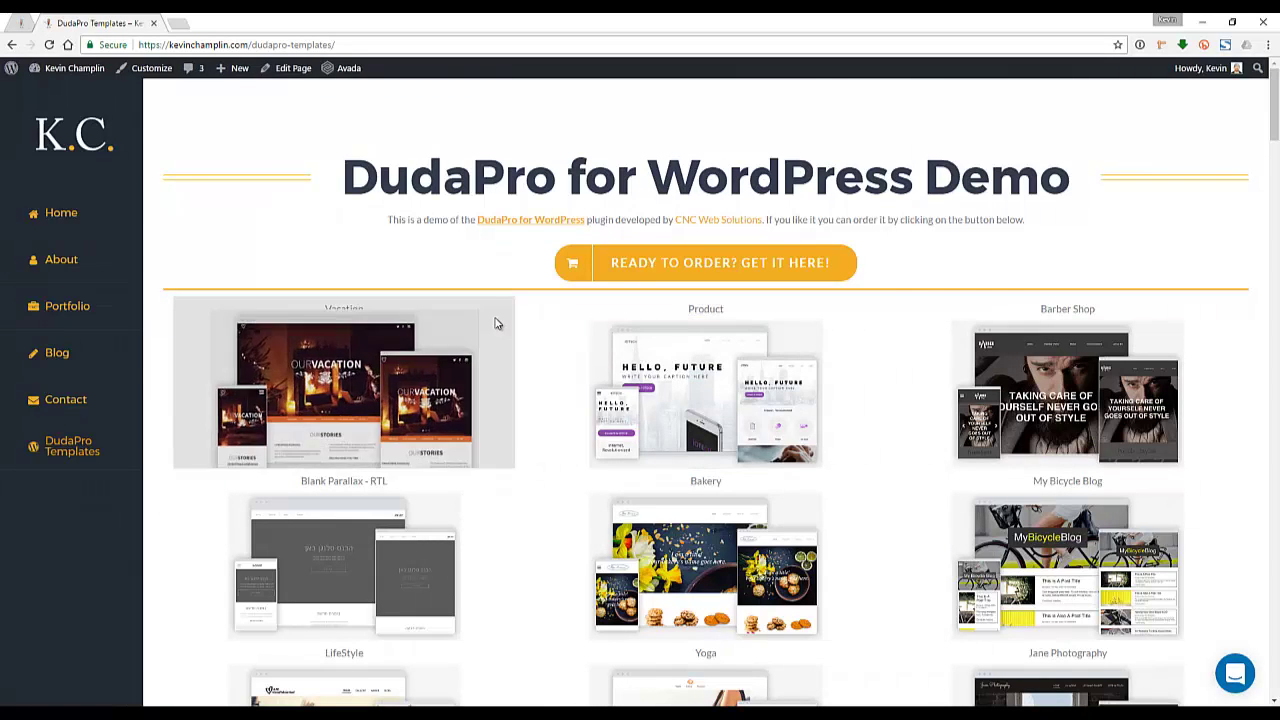
scroll(538, 301, "down", 1)
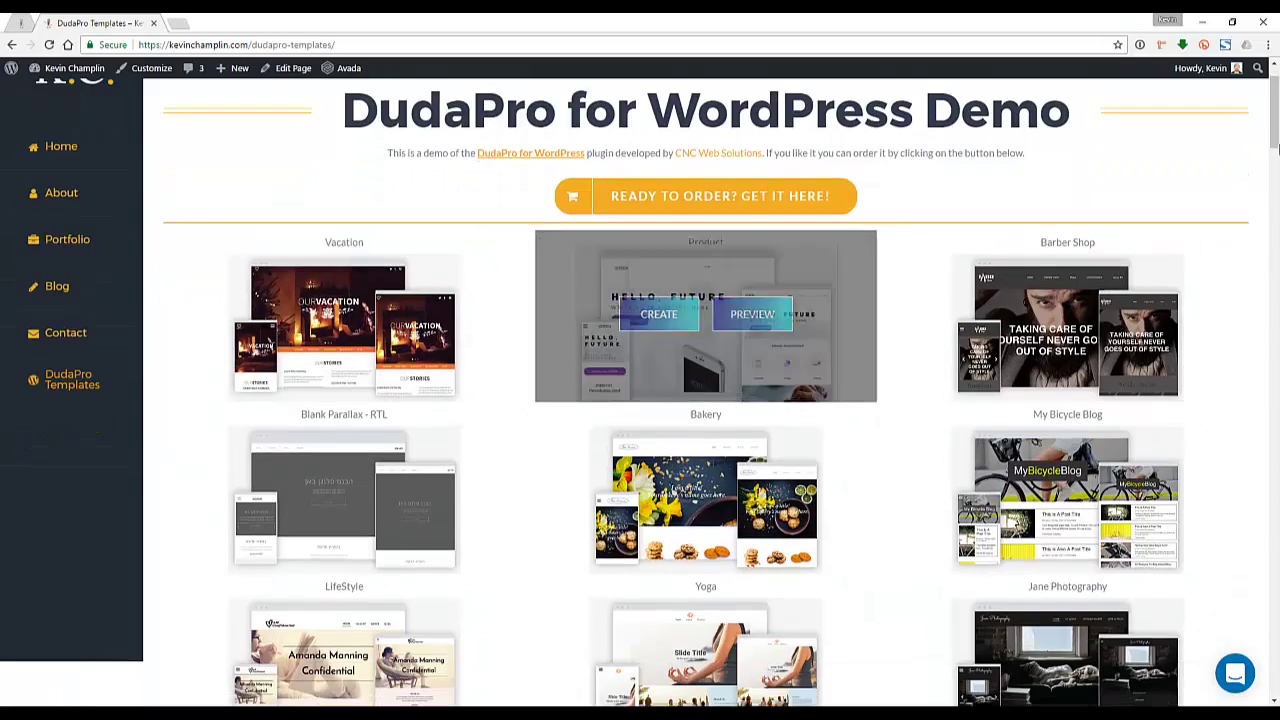
mouse_move(1276, 140)
left_mouse_down()
mouse_move(1272, 690)
mouse_move(1275, 120)
left_mouse_up()
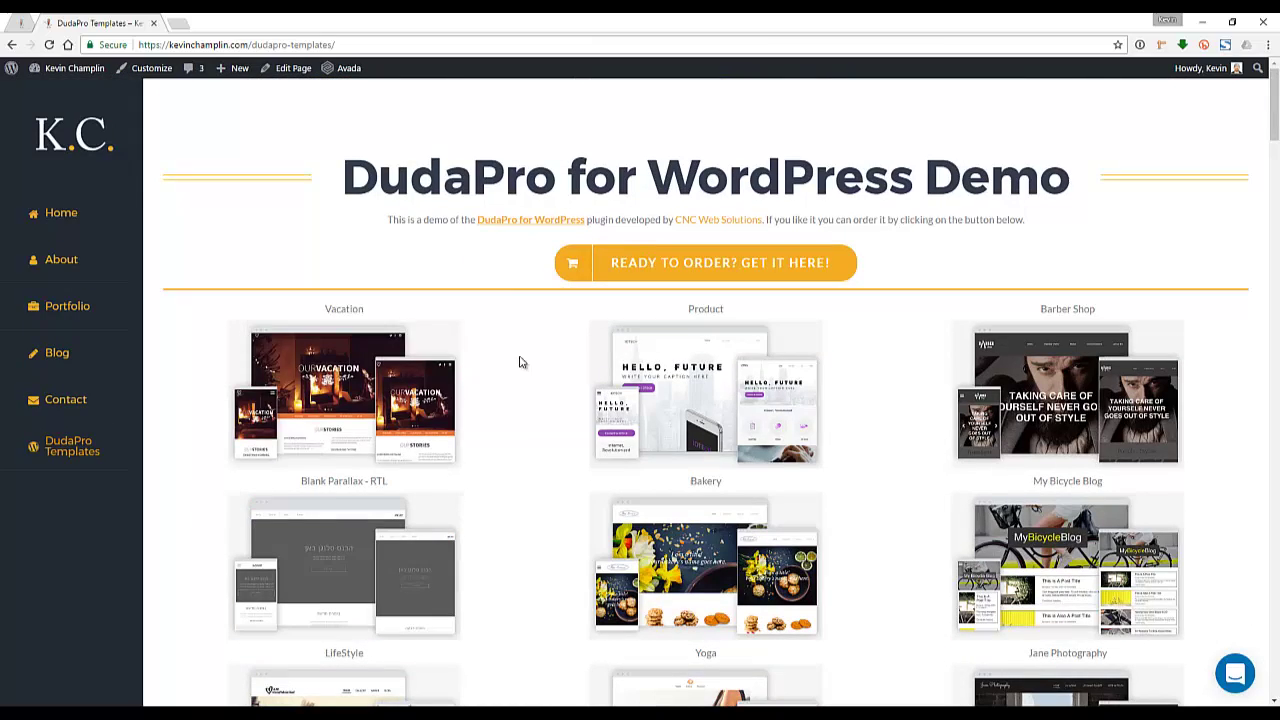
mouse_move(390, 385)
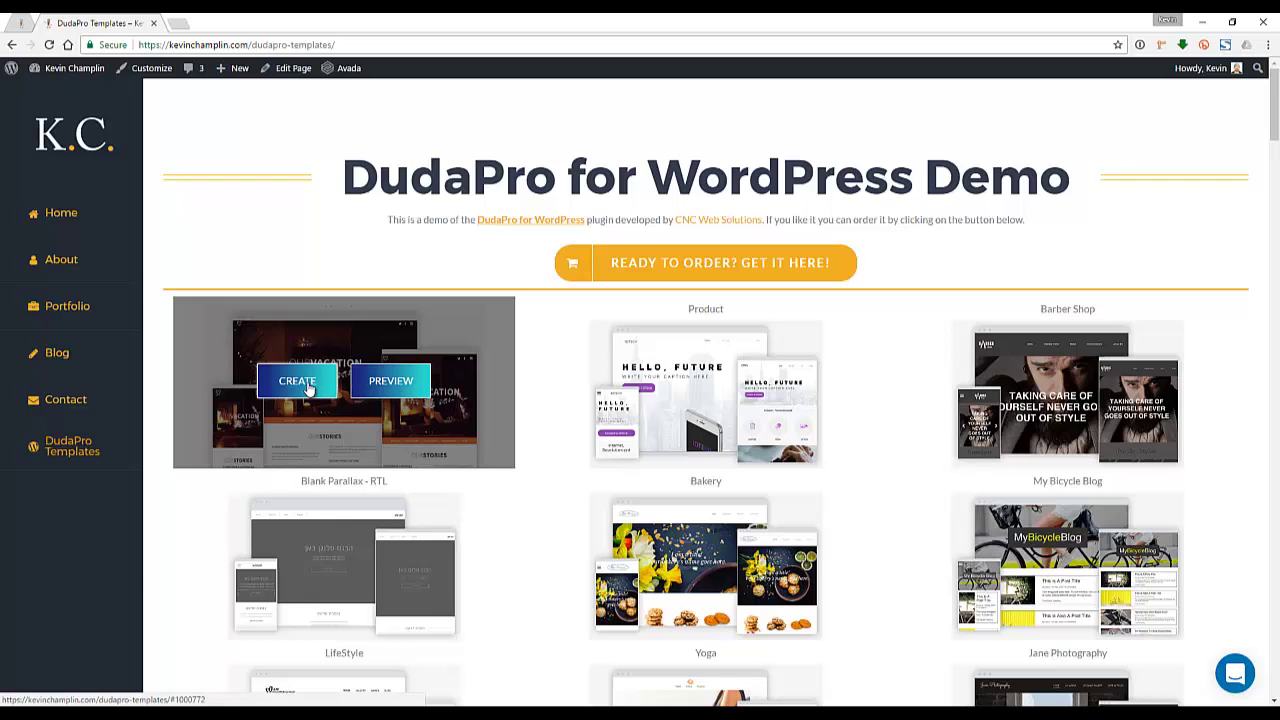
Preview the Vacation template at phone, tablet, then full desktop width
left_click(395, 387)
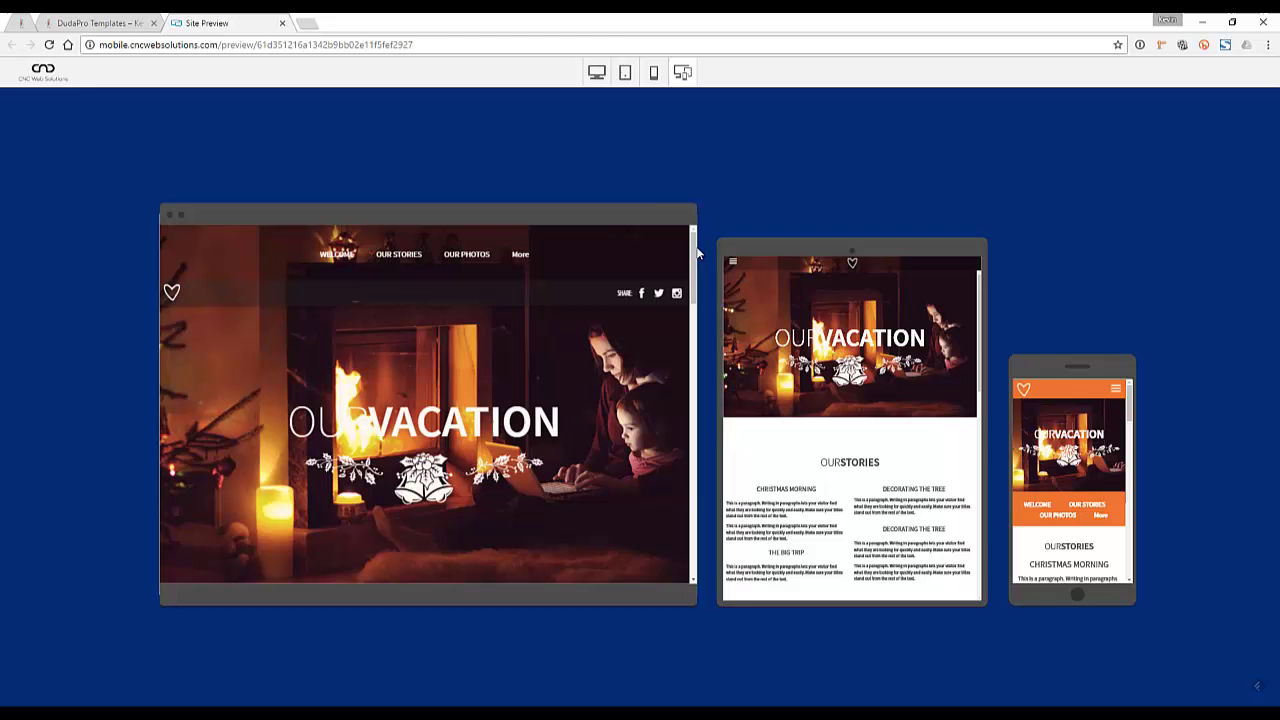
left_click(654, 76)
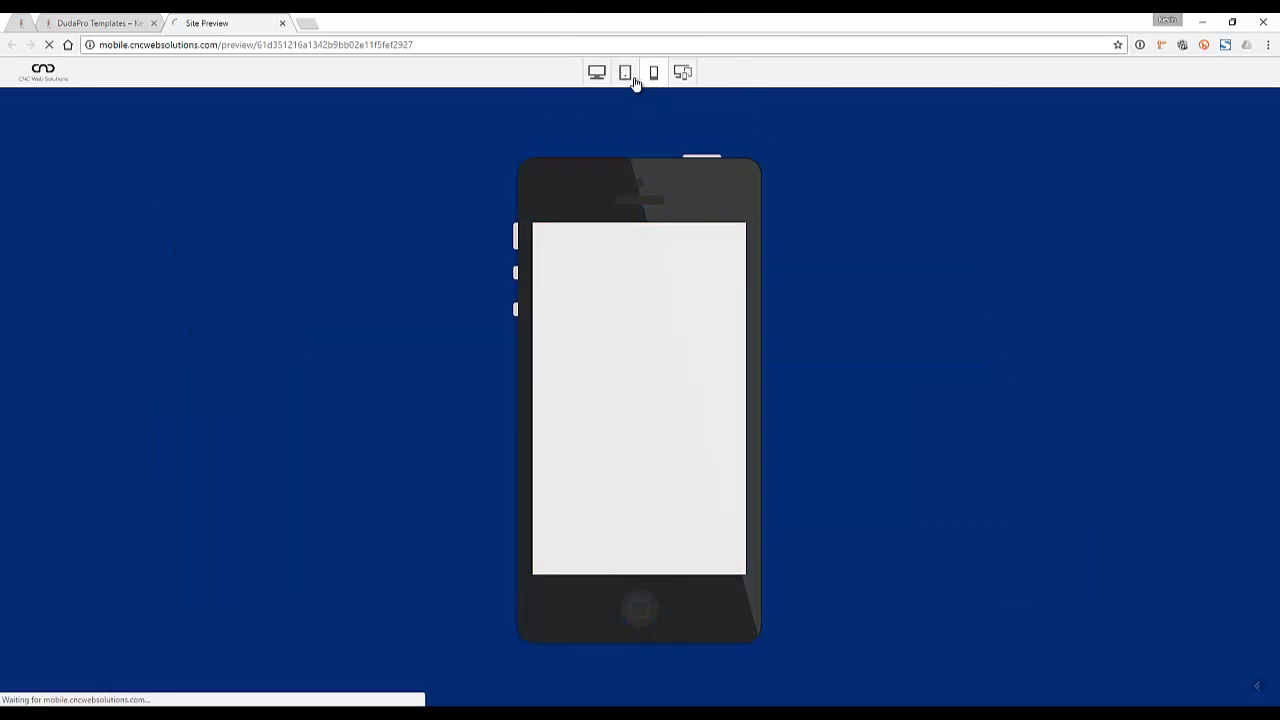
left_click(622, 78)
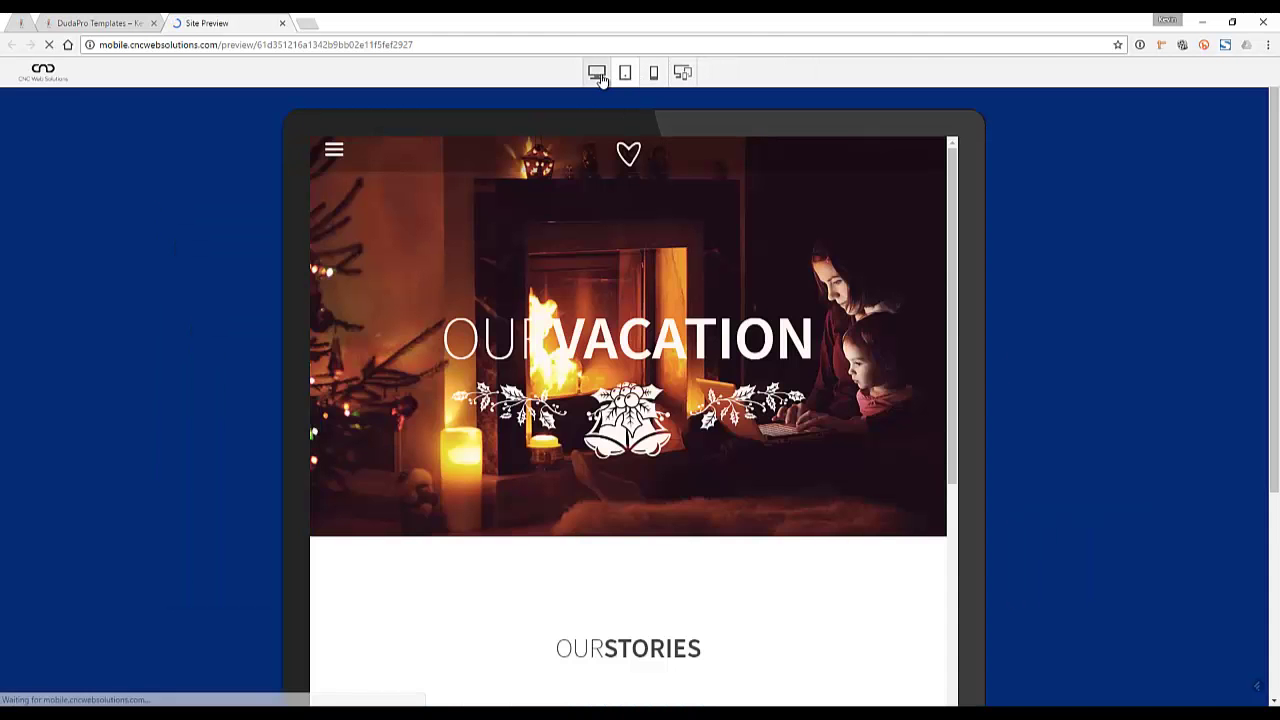
left_click(597, 73)
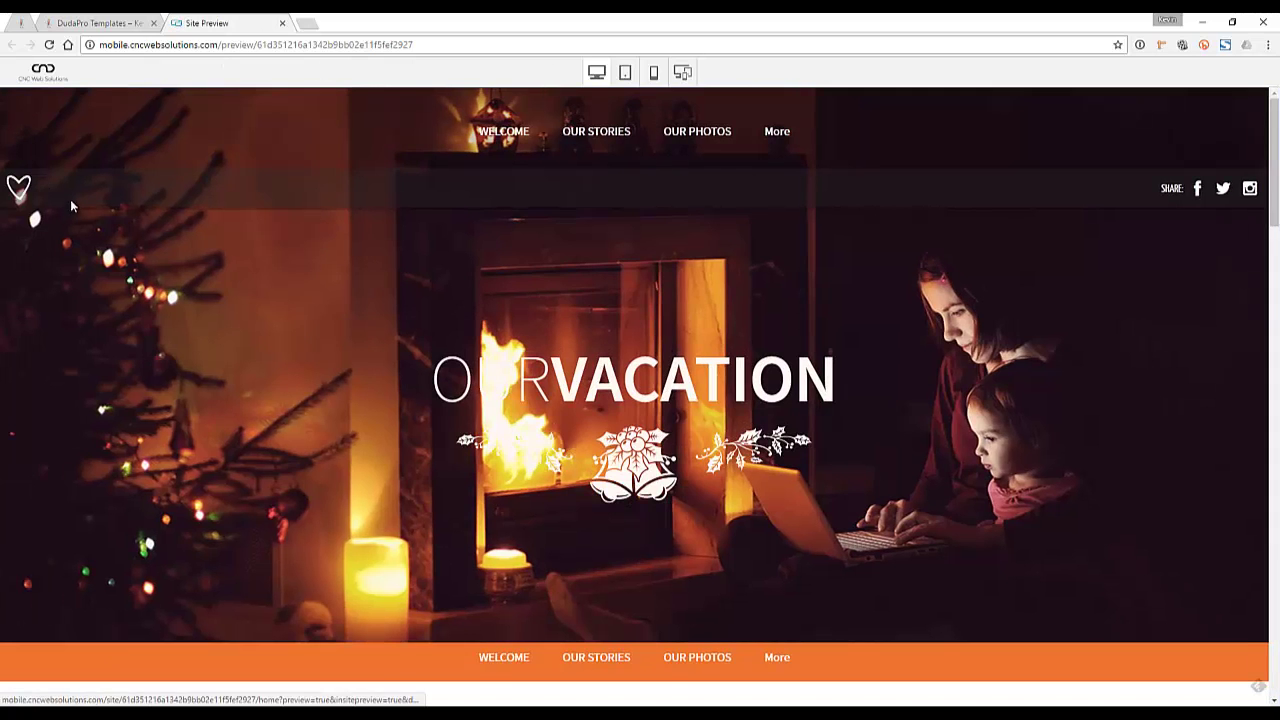
Close the preview and start creating a site from the Vacation template
left_click(281, 23)
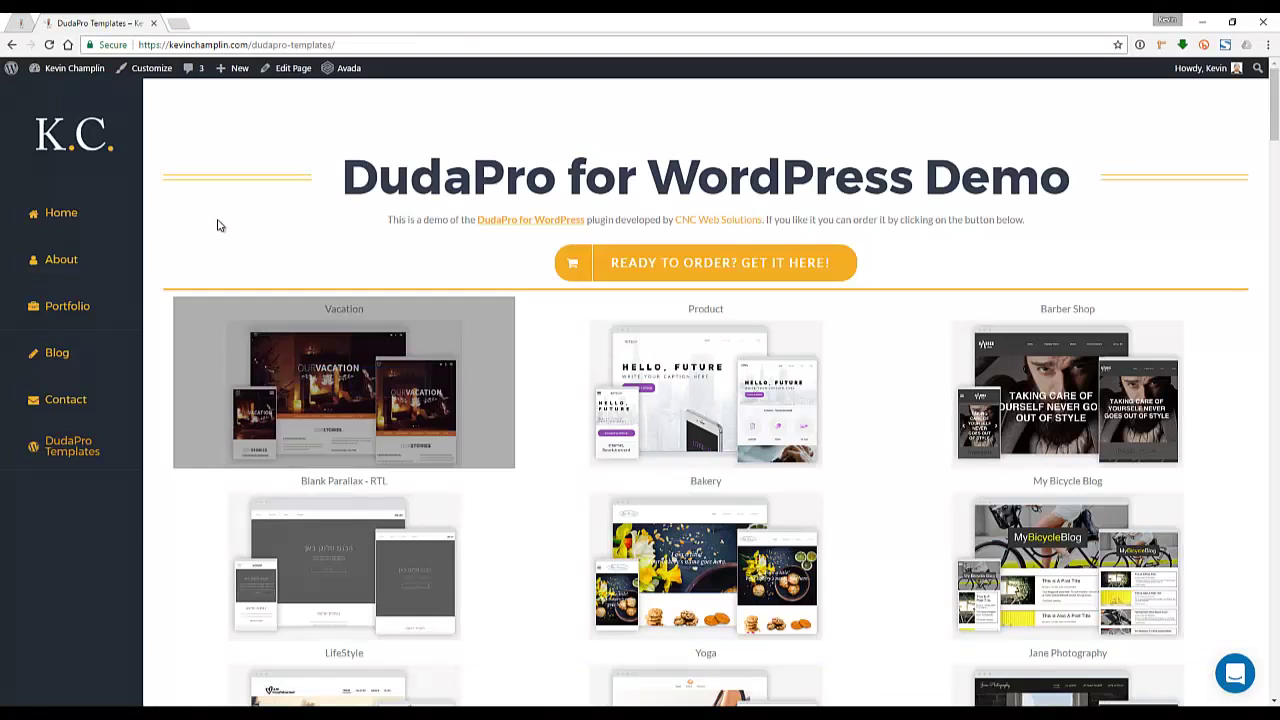
mouse_move(310, 402)
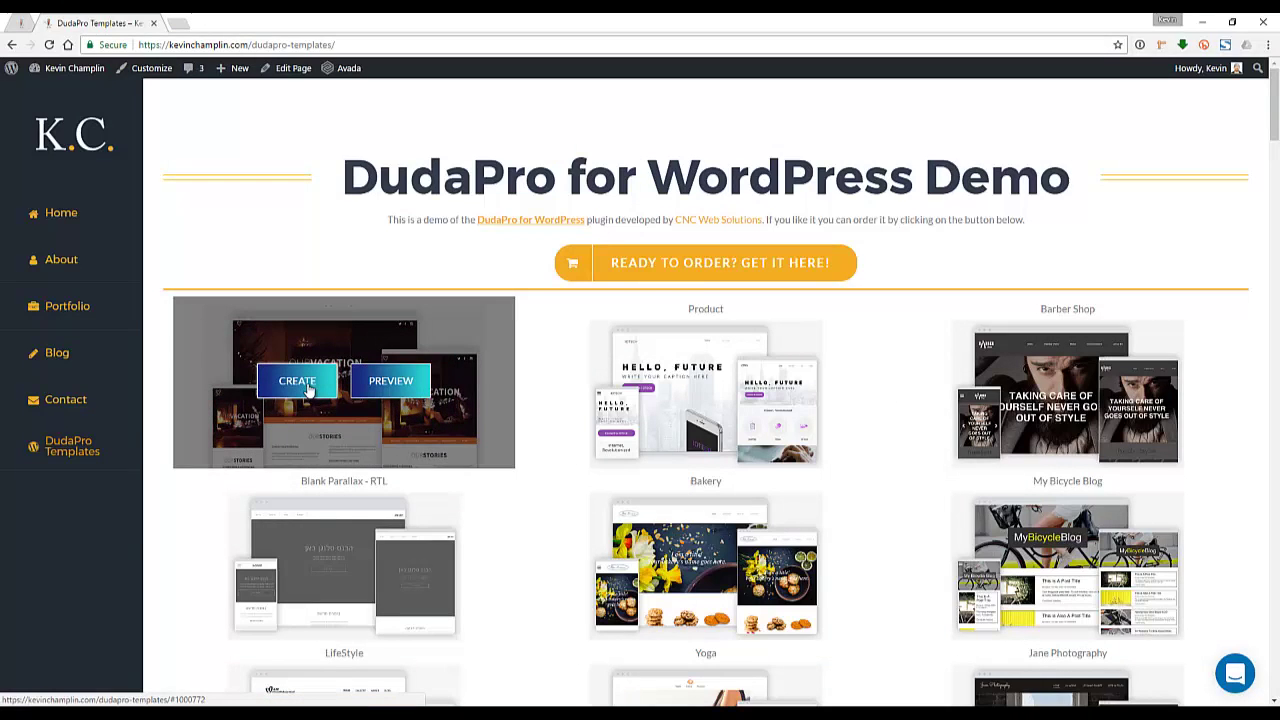
left_click(297, 381)
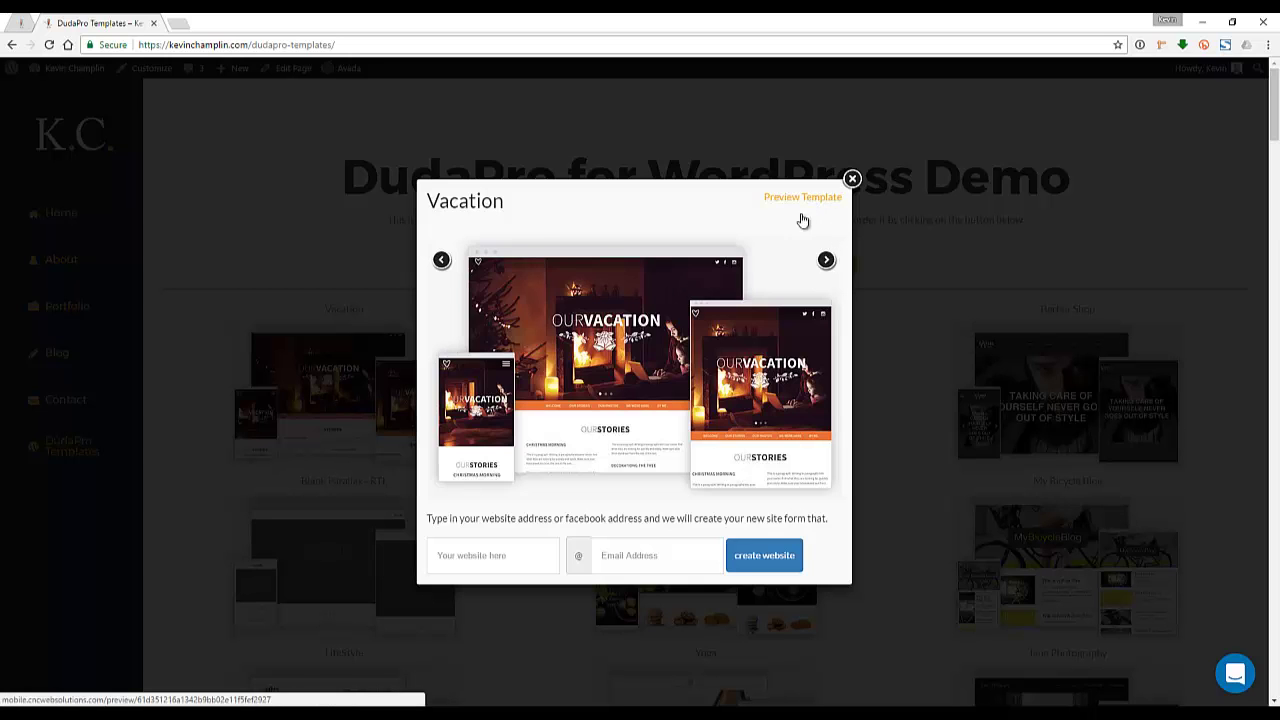
Browse past Product, Barber Shop, Bakery and others to the LifeStyle template
left_click(826, 261)
left_click(826, 261)
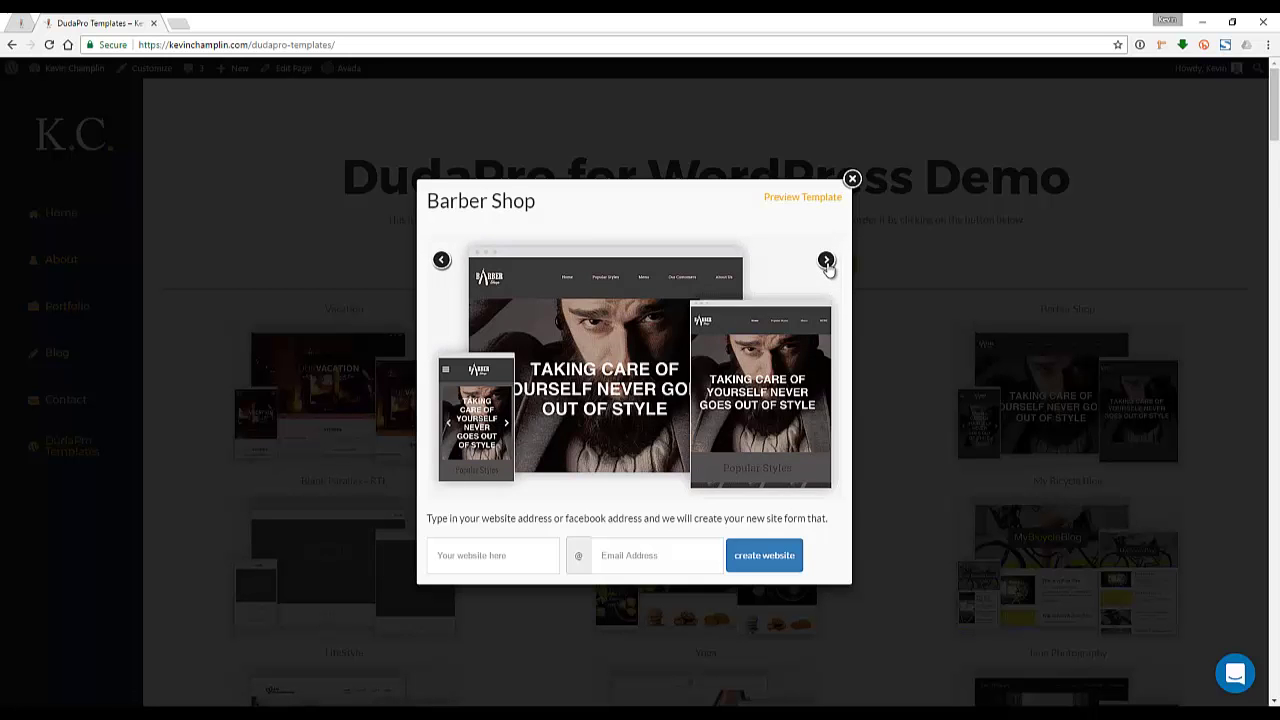
left_click(826, 261)
left_click(826, 261)
left_click(826, 261)
left_click(826, 261)
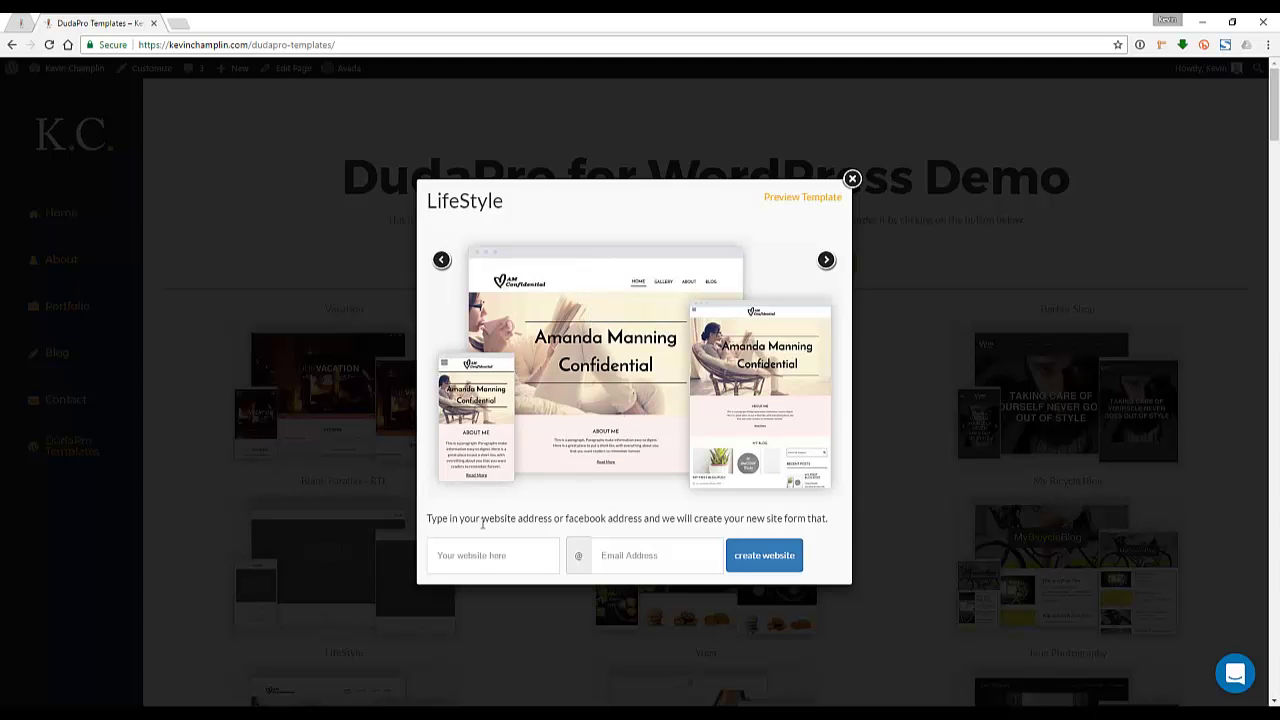
Fill the e-mail field with the contact's e-mail address
left_click(474, 557)
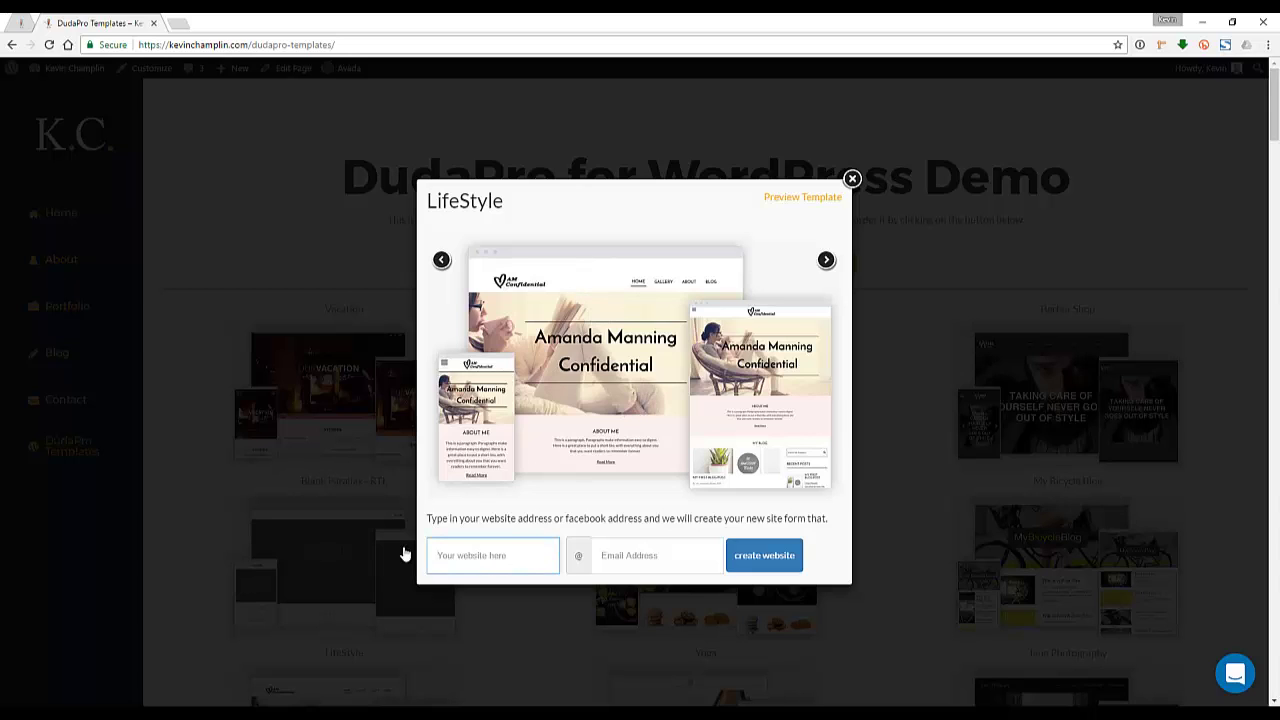
key("ctrl+a")
key("ctrl+c")
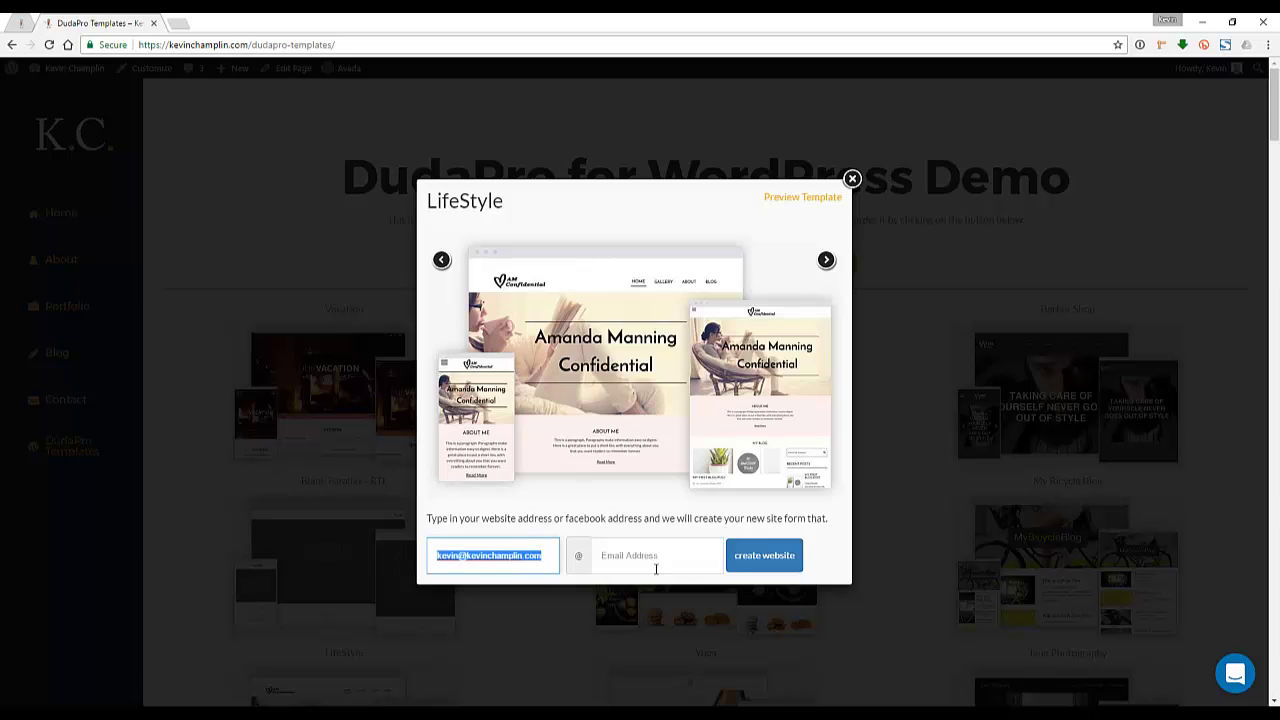
left_click(656, 569)
key("ctrl+v")
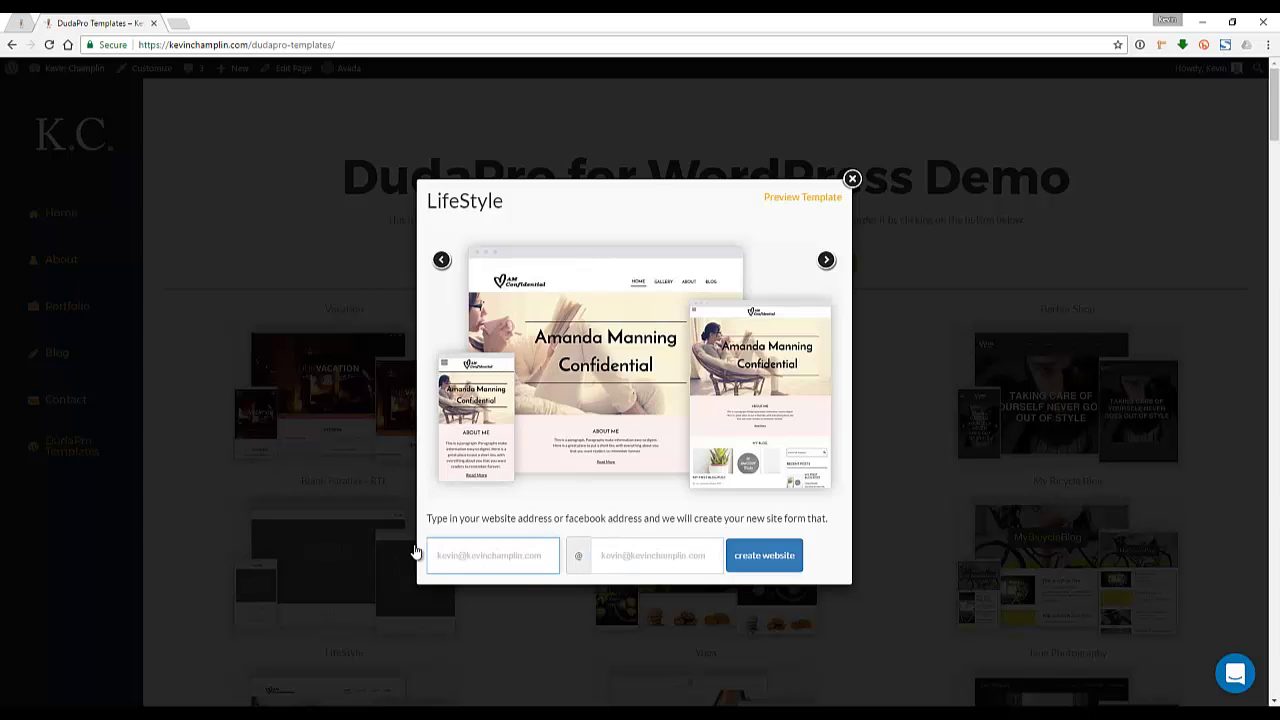
Enter the suggested https website address and create the LifeStyle-based site
type("htp")
key("ctrl+a")
key("BackSpace")
type("https")
key("Down")
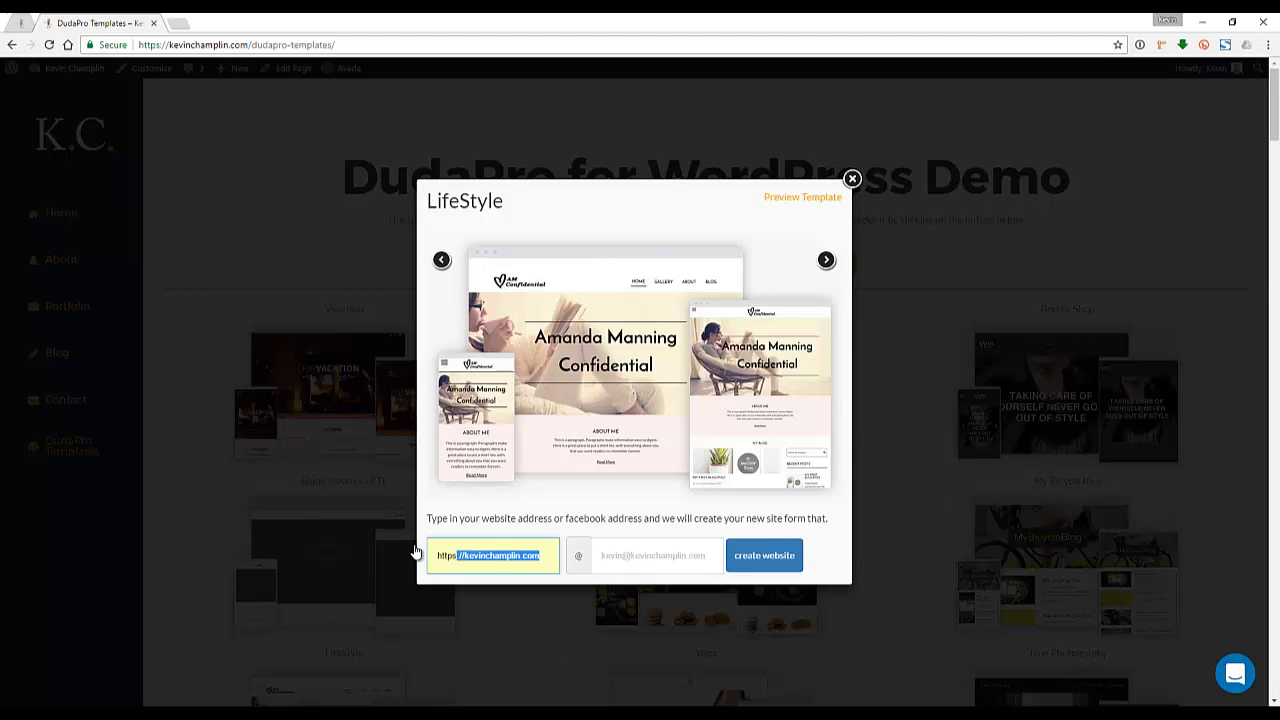
key("Tab")
left_click(465, 553)
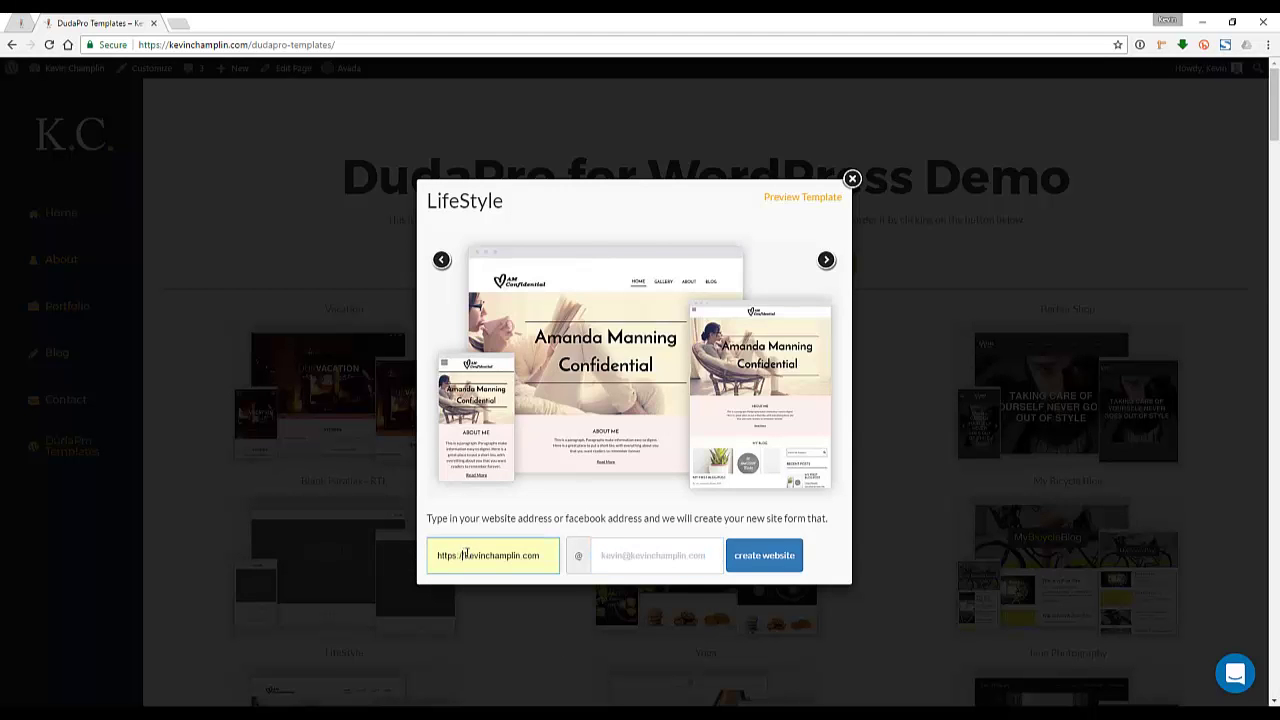
left_click(638, 553)
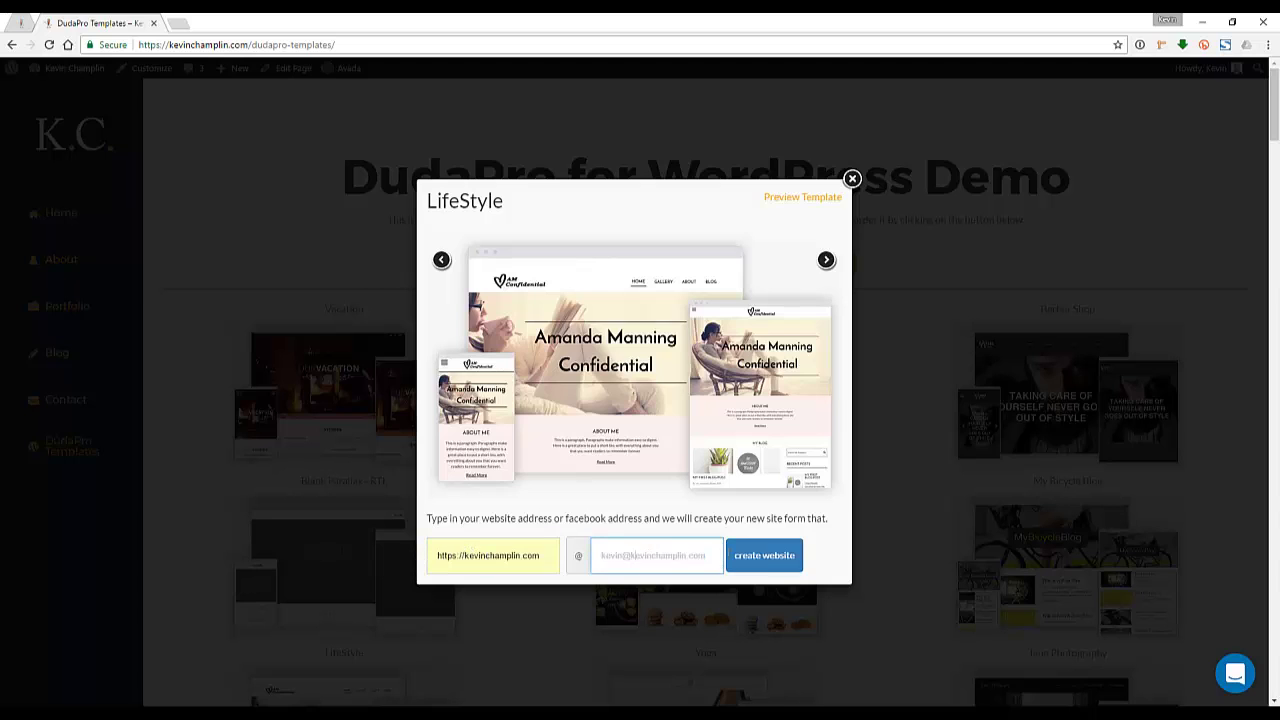
left_click(764, 560)
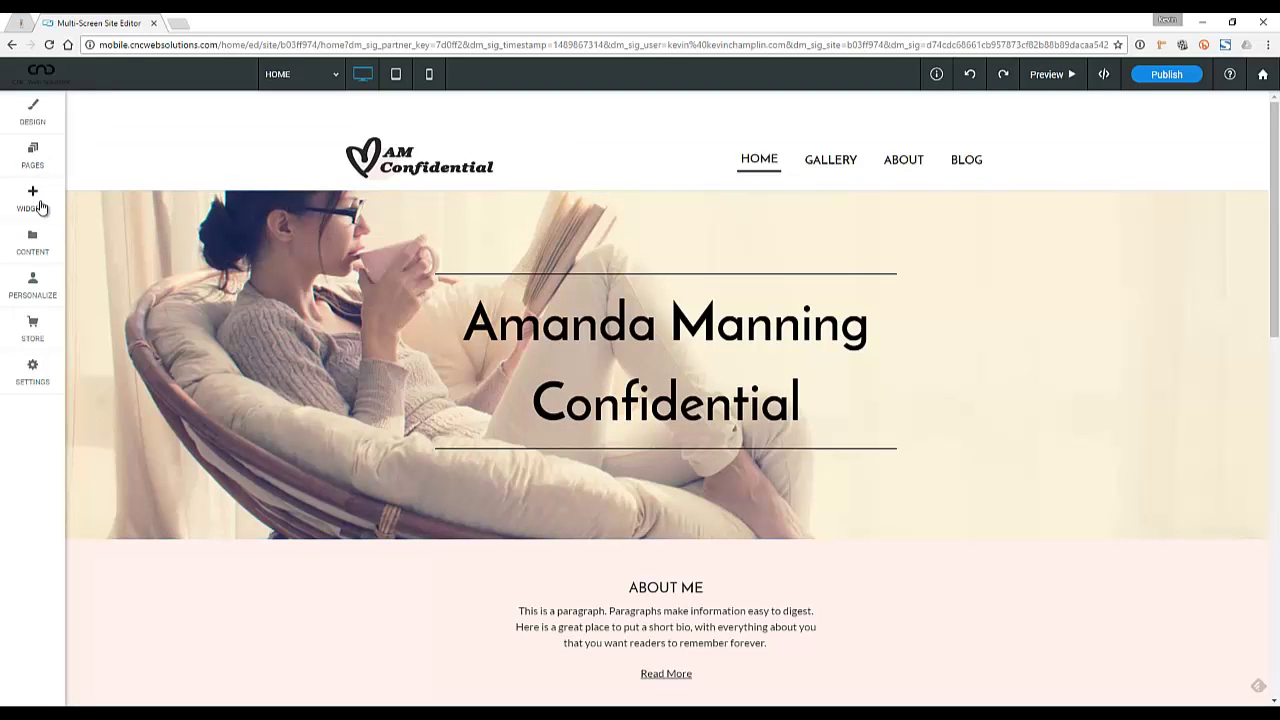
Look over the site's pages and global design settings, then publish the site
left_click(35, 163)
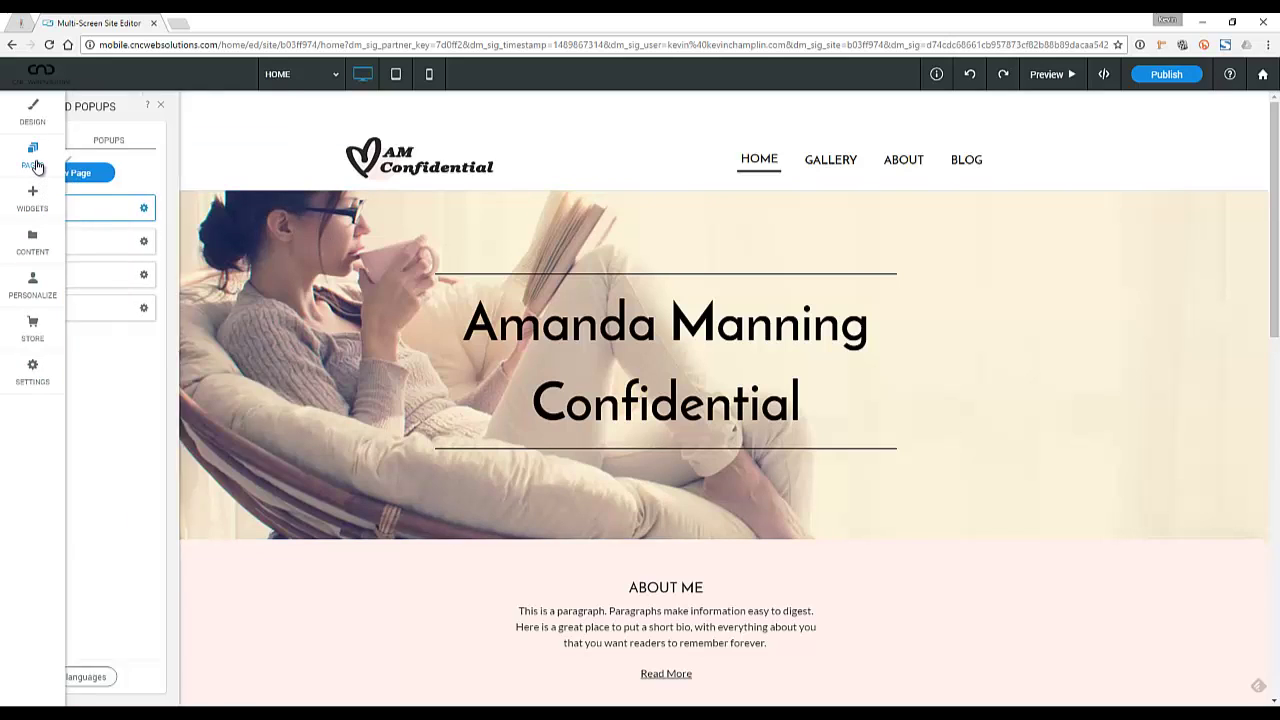
left_click(36, 118)
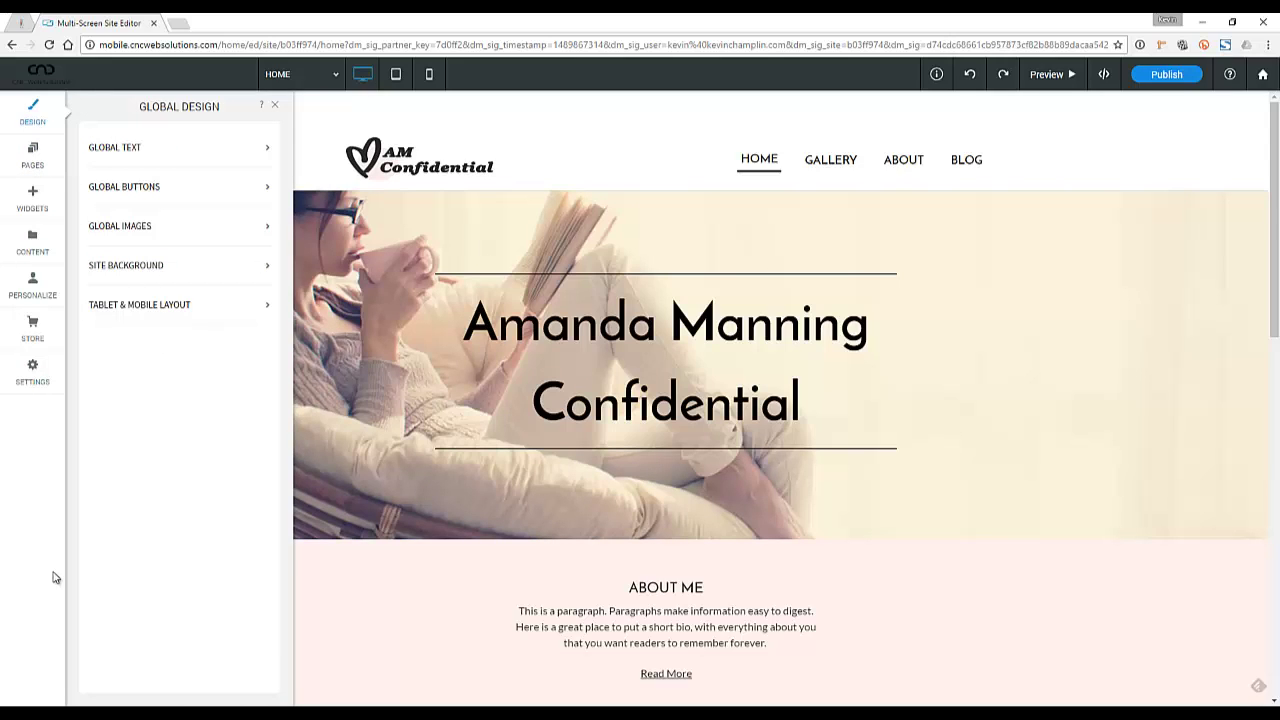
left_click(1165, 75)
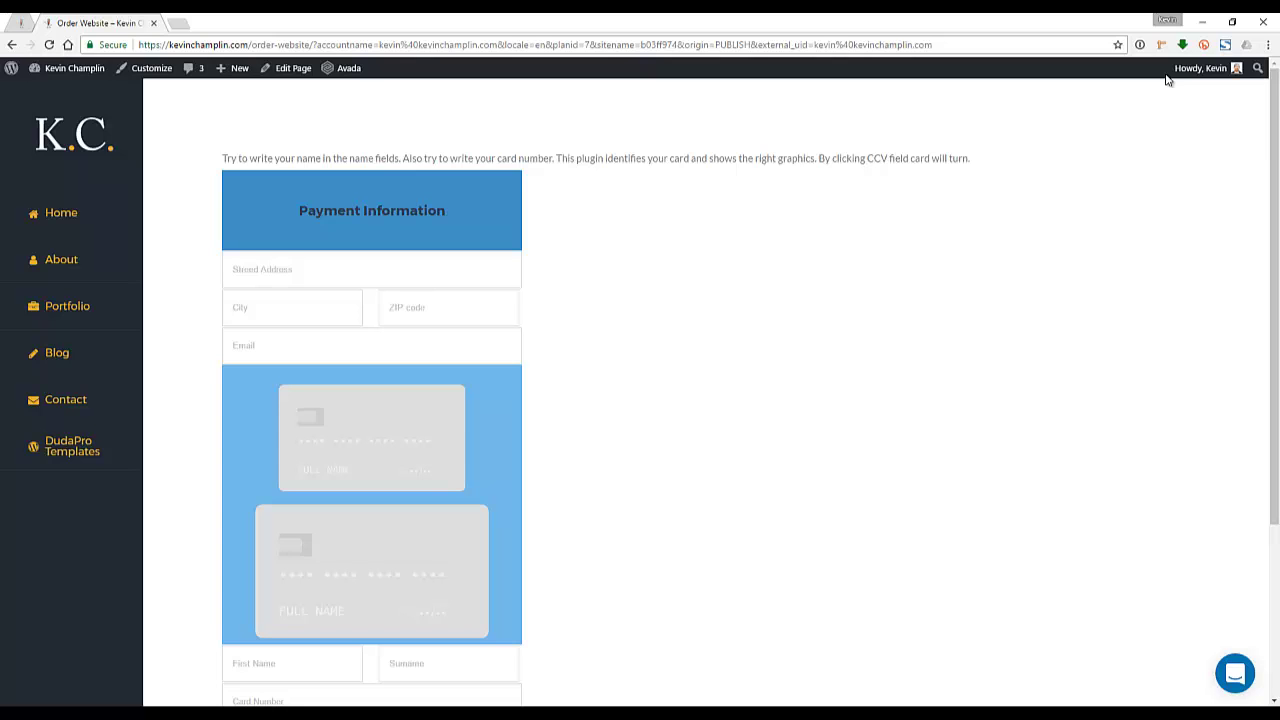
Enter the cardholder's first name and surname on the Payment Information form
left_click(271, 278)
key("alt+Left")
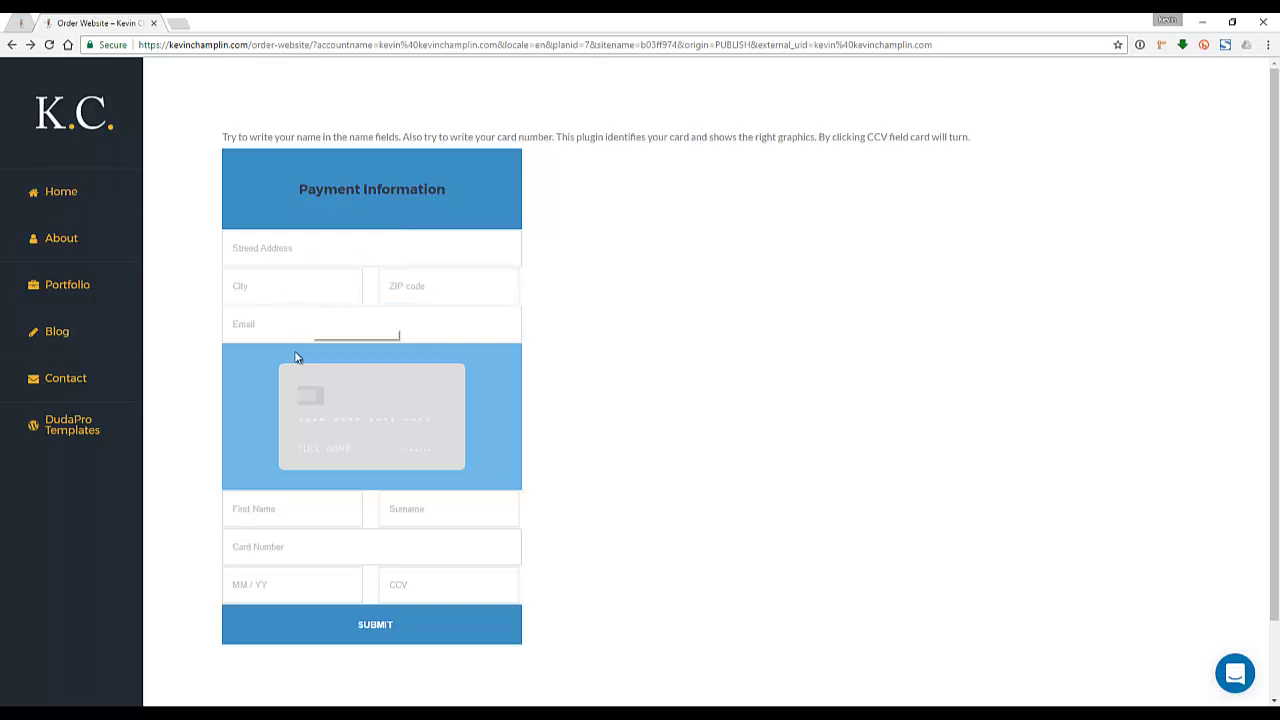
left_click(292, 510)
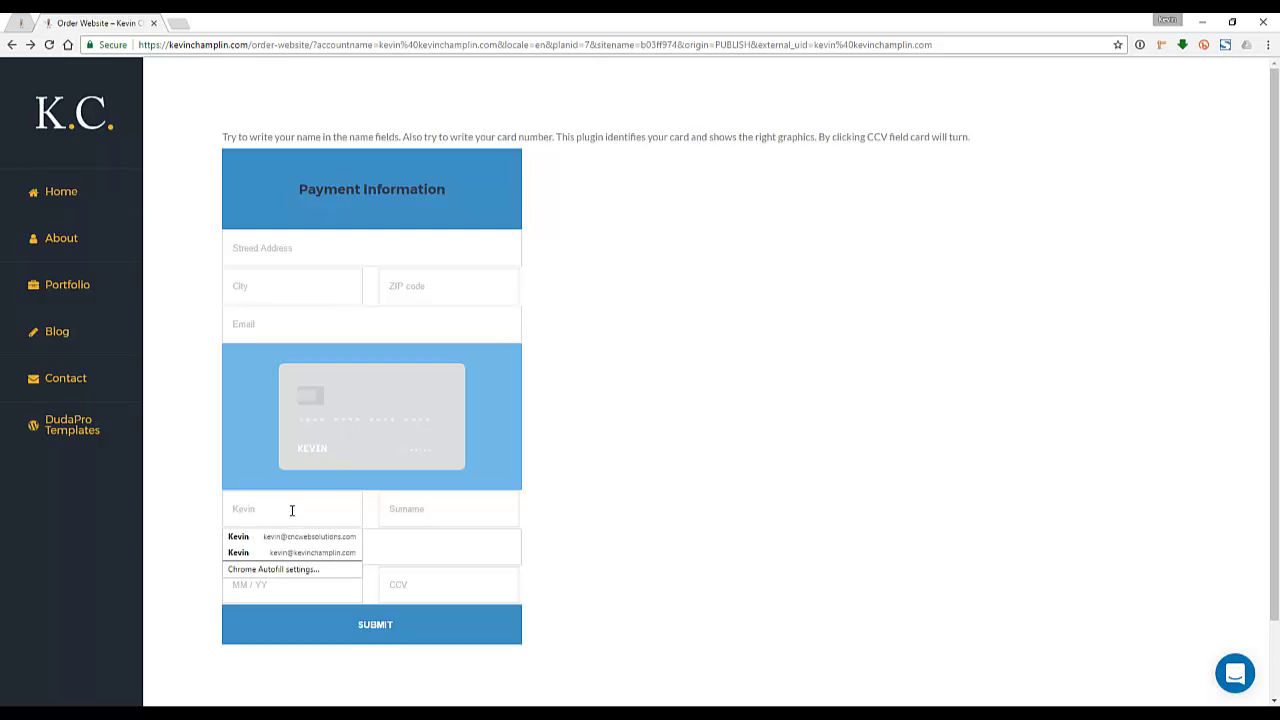
left_click(322, 449)
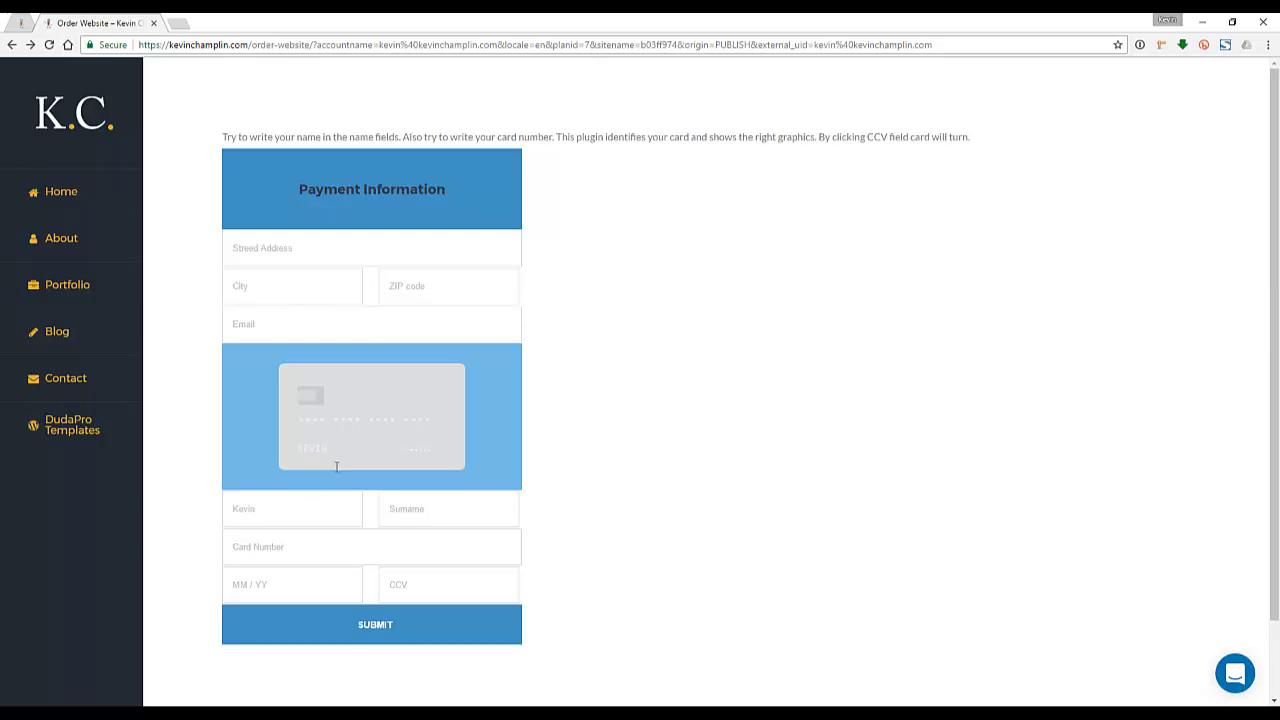
left_click(403, 509)
Enter the test card number, replacing the earlier attempted numbers
key("Tab")
type("5111111111")
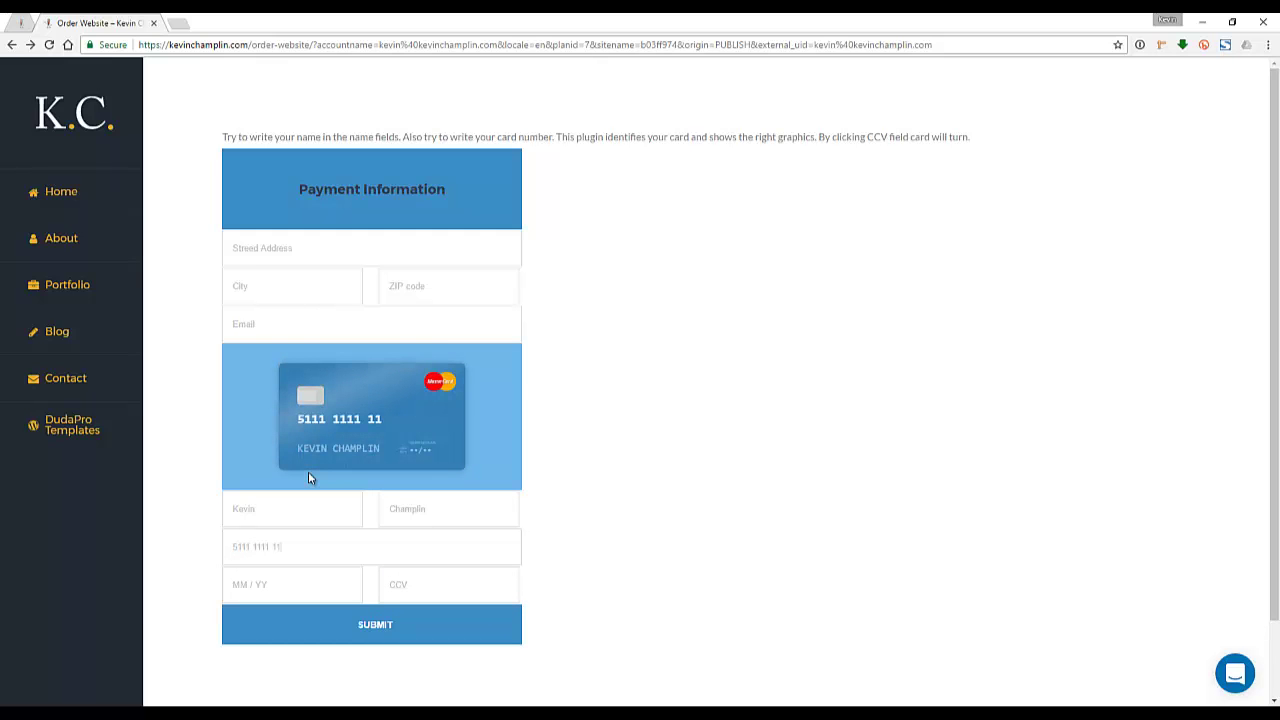
key("BackSpace")
key("BackSpace")
key("BackSpace")
key("BackSpace")
key("BackSpace")
key("BackSpace")
key("BackSpace")
key("BackSpace")
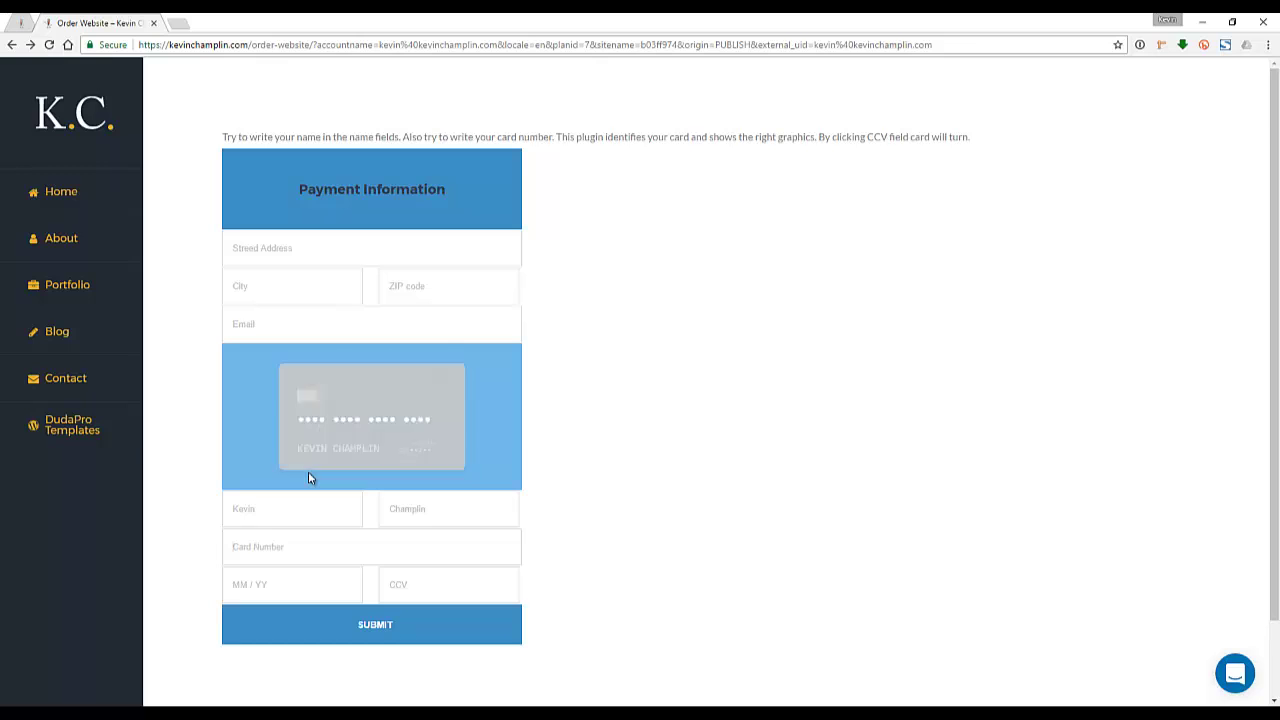
type("4111 11")
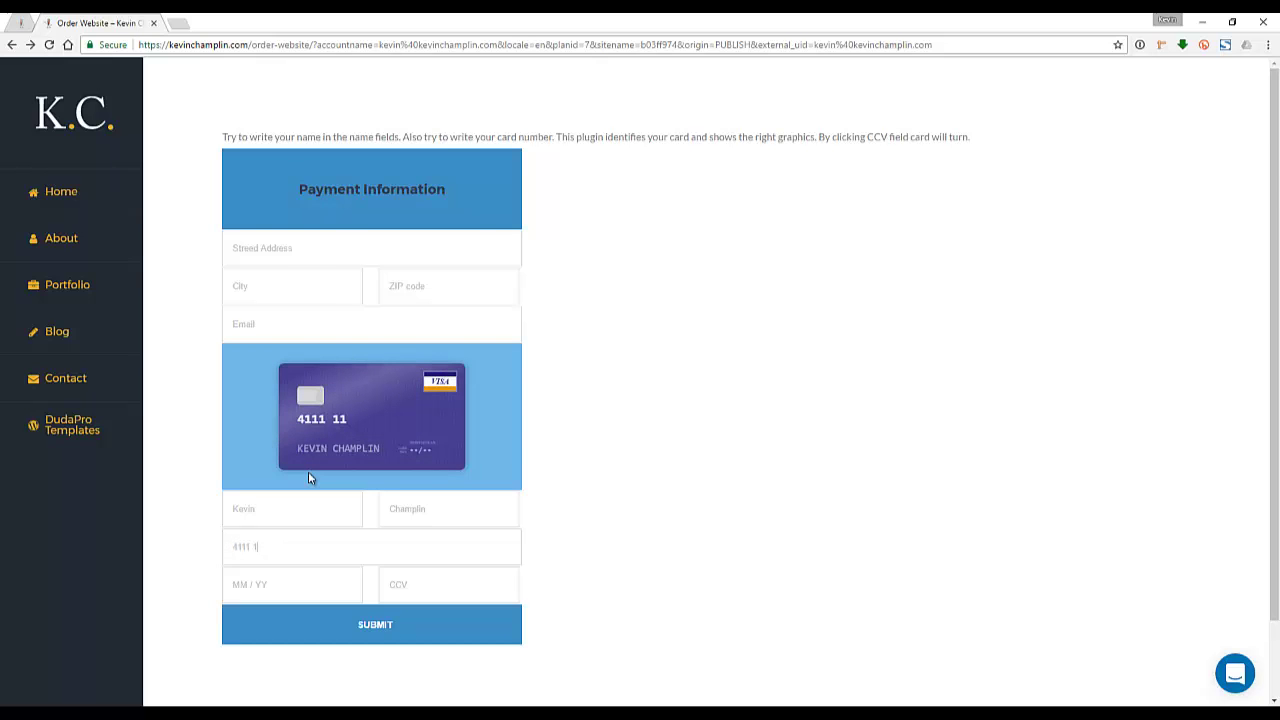
key("ctrl+a")
key("BackSpace")
type("515")
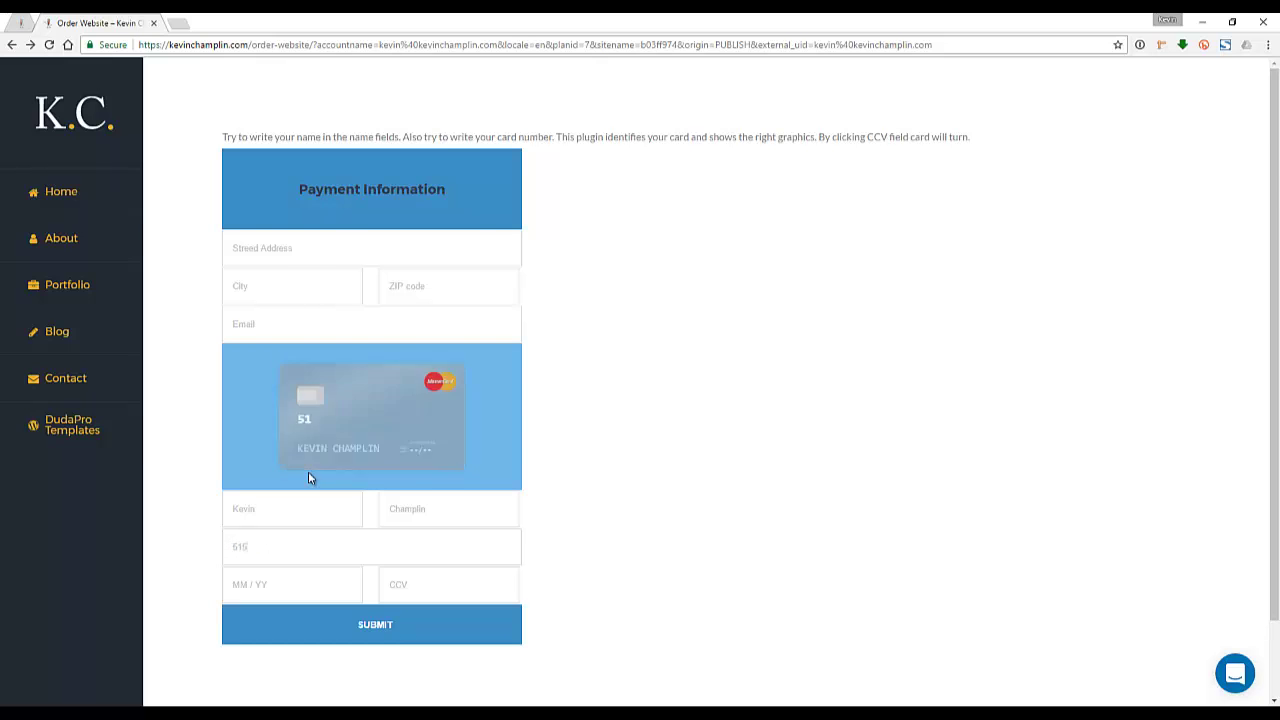
type("1 5151 5151 5151")
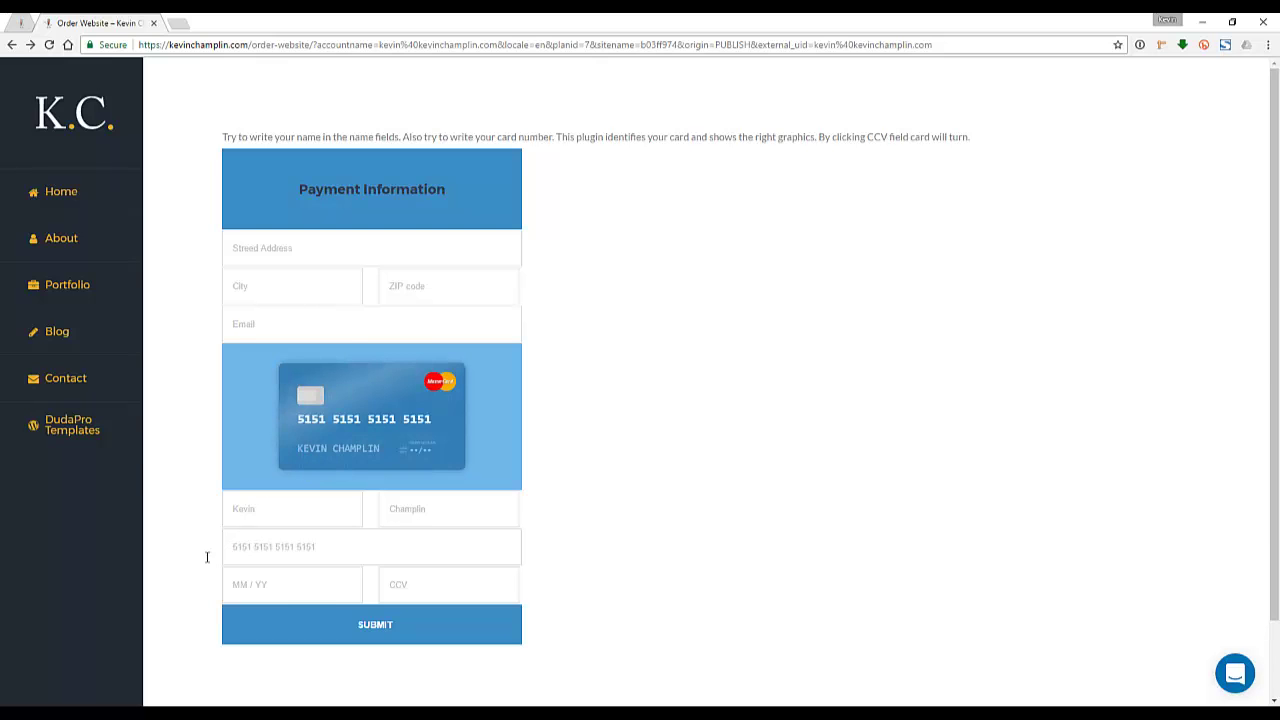
Set expiry 10 / 2020, enter the security code, and submit the payment
left_click(287, 587)
type("10 / ")
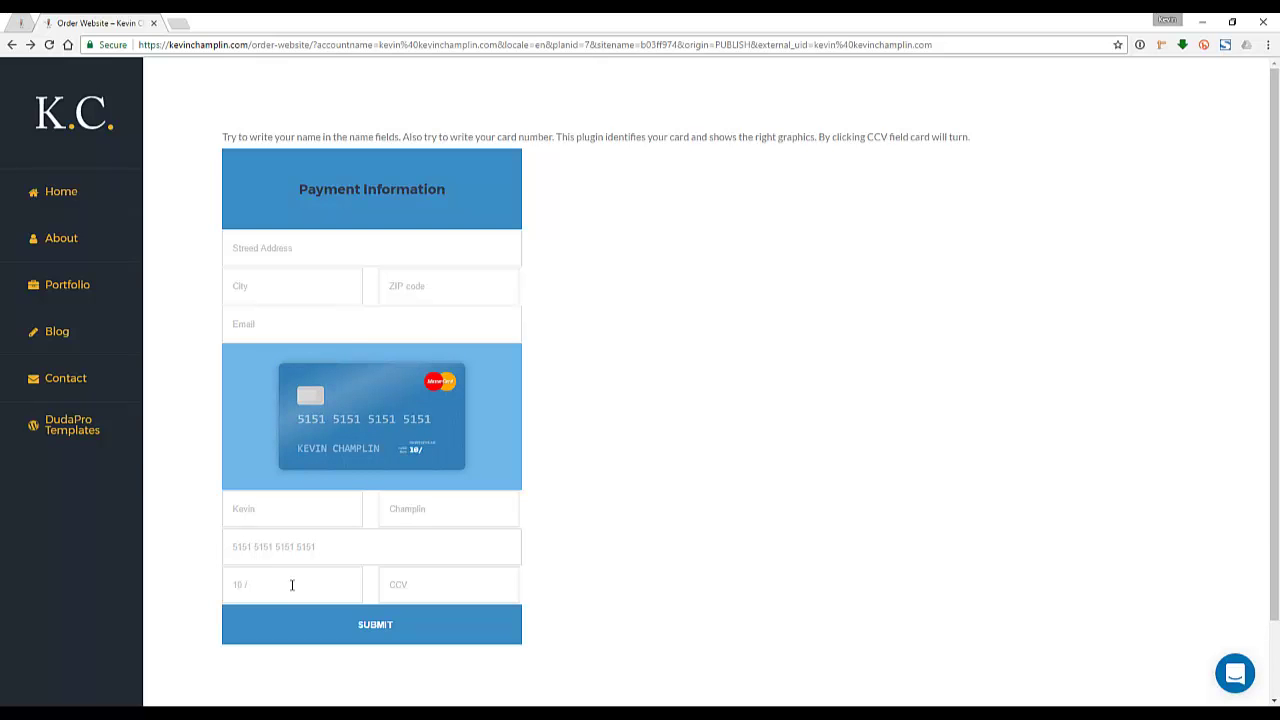
type("2020")
key("Tab")
type("123")
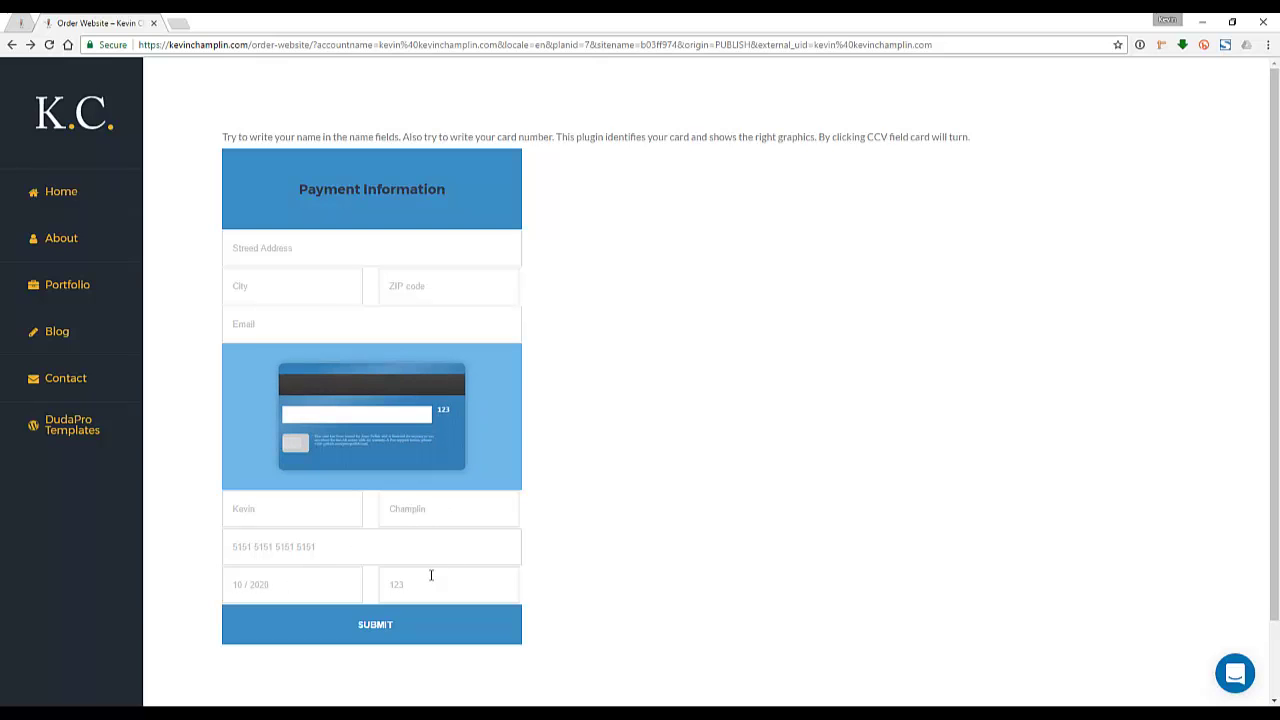
left_click_drag(440, 414, 389, 578)
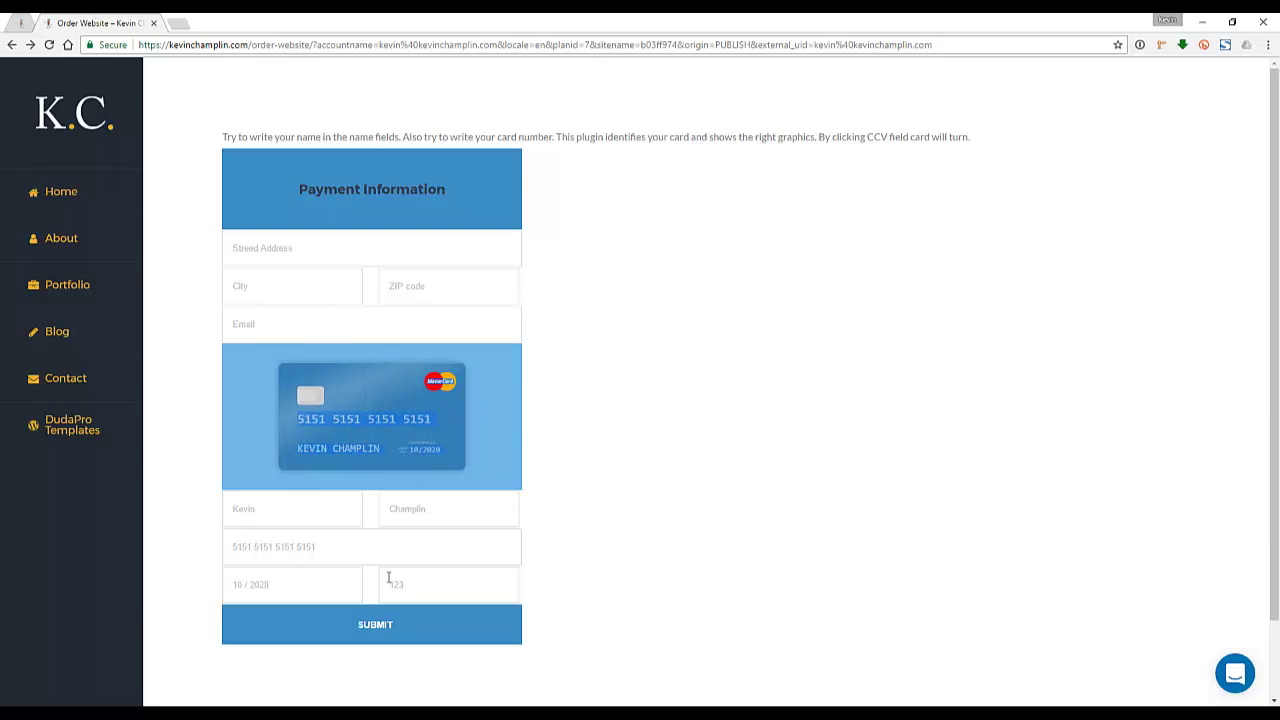
left_click(329, 580)
left_click(426, 583)
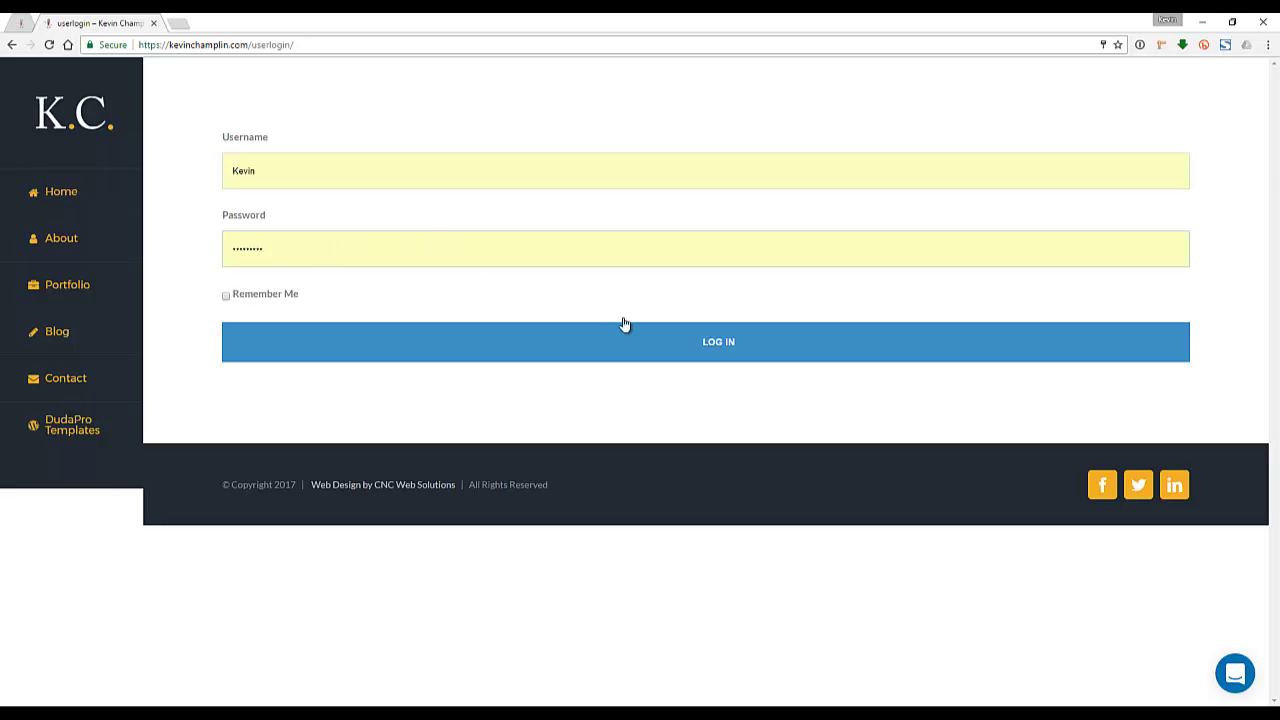
Log in and review the My Websites list, selecting the first site's ID
left_click(774, 350)
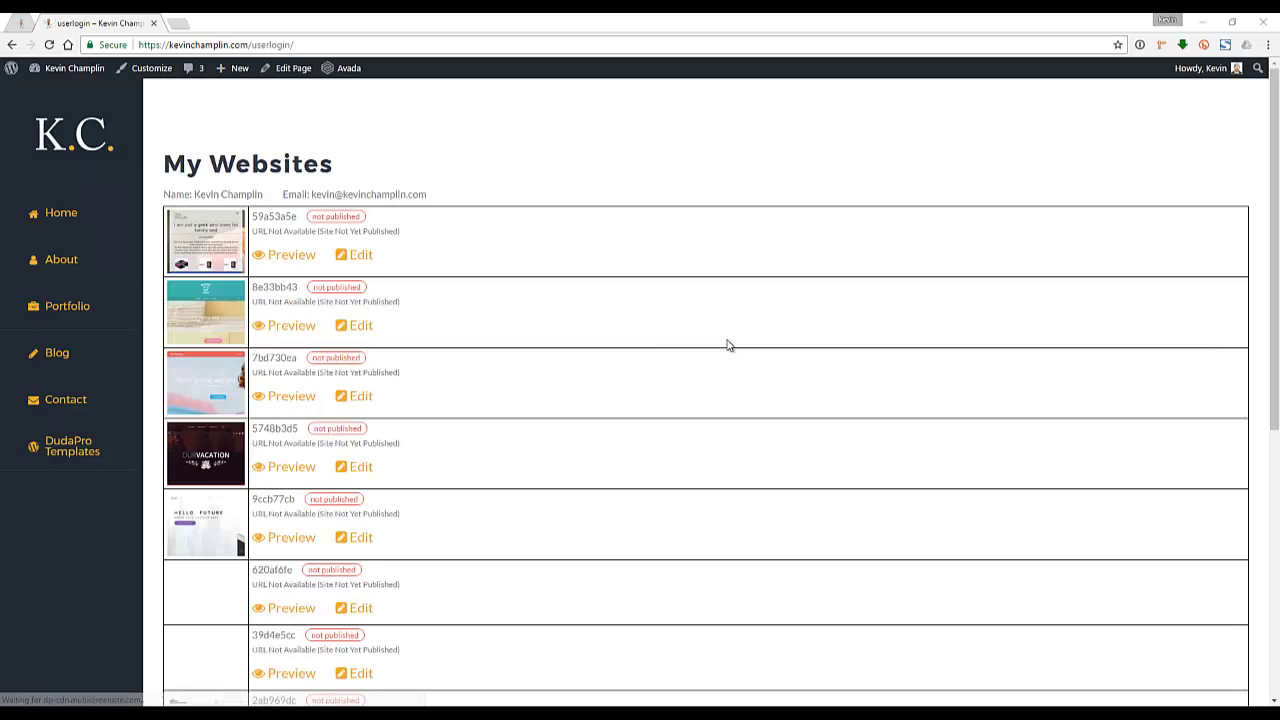
scroll(539, 316, "down", 1)
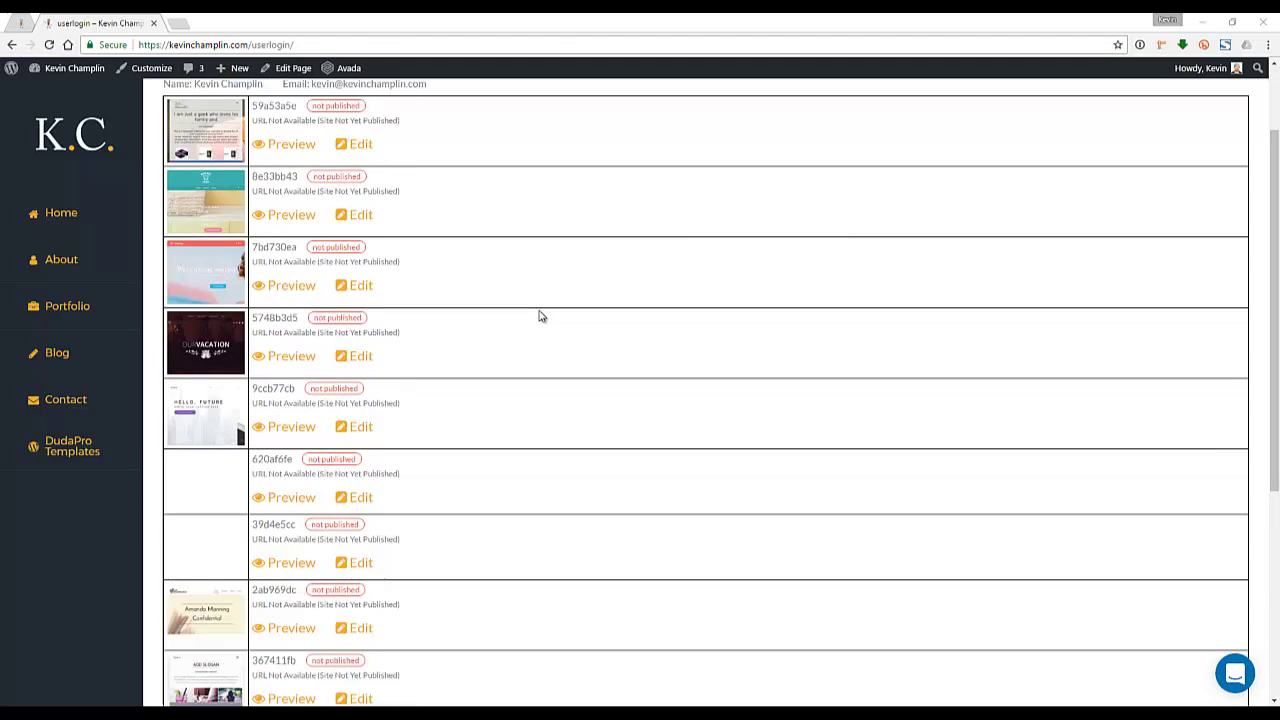
scroll(539, 316, "down", 5)
scroll(537, 334, "up", 7)
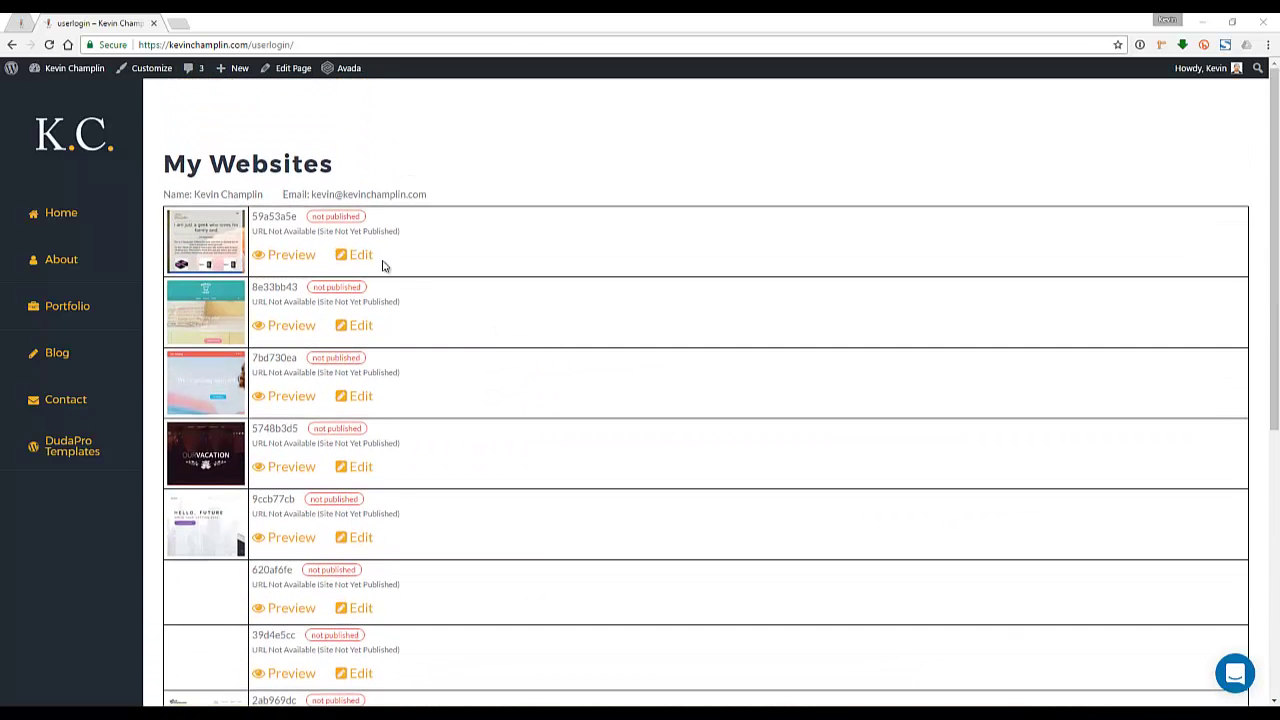
left_click_drag(252, 217, 336, 218)
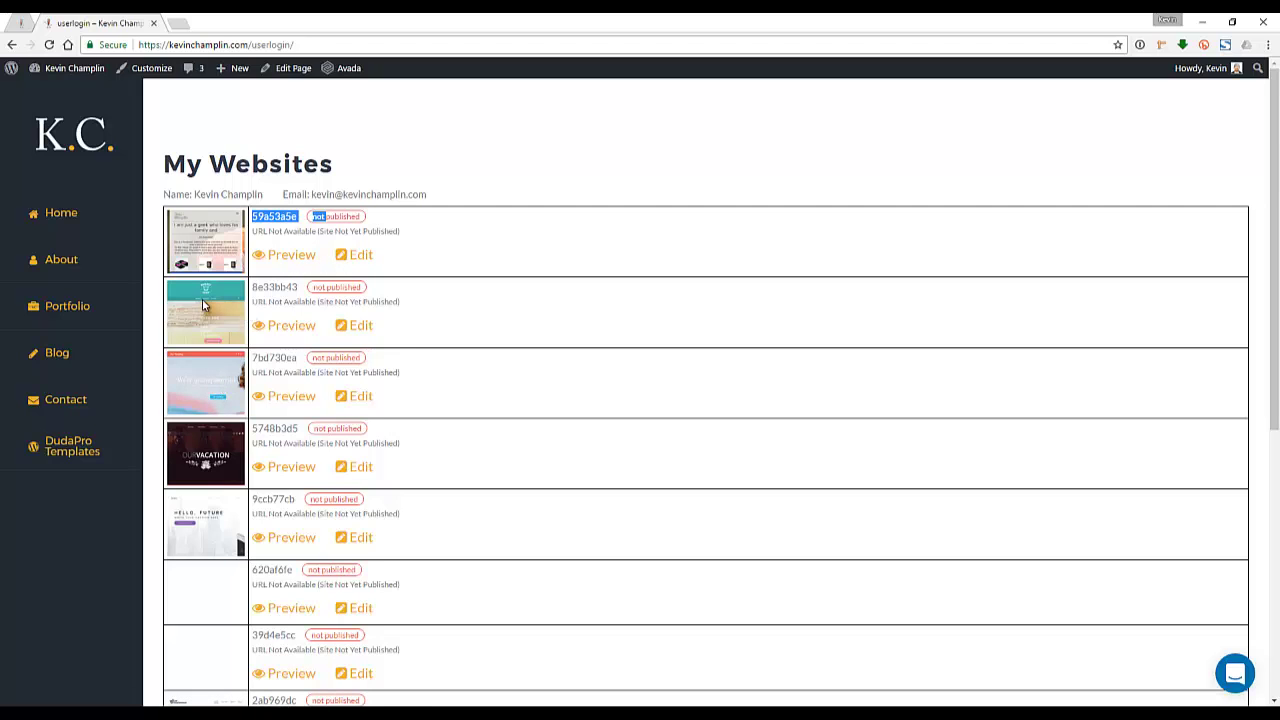
Open the second site in the My Websites list for editing
left_click(362, 327)
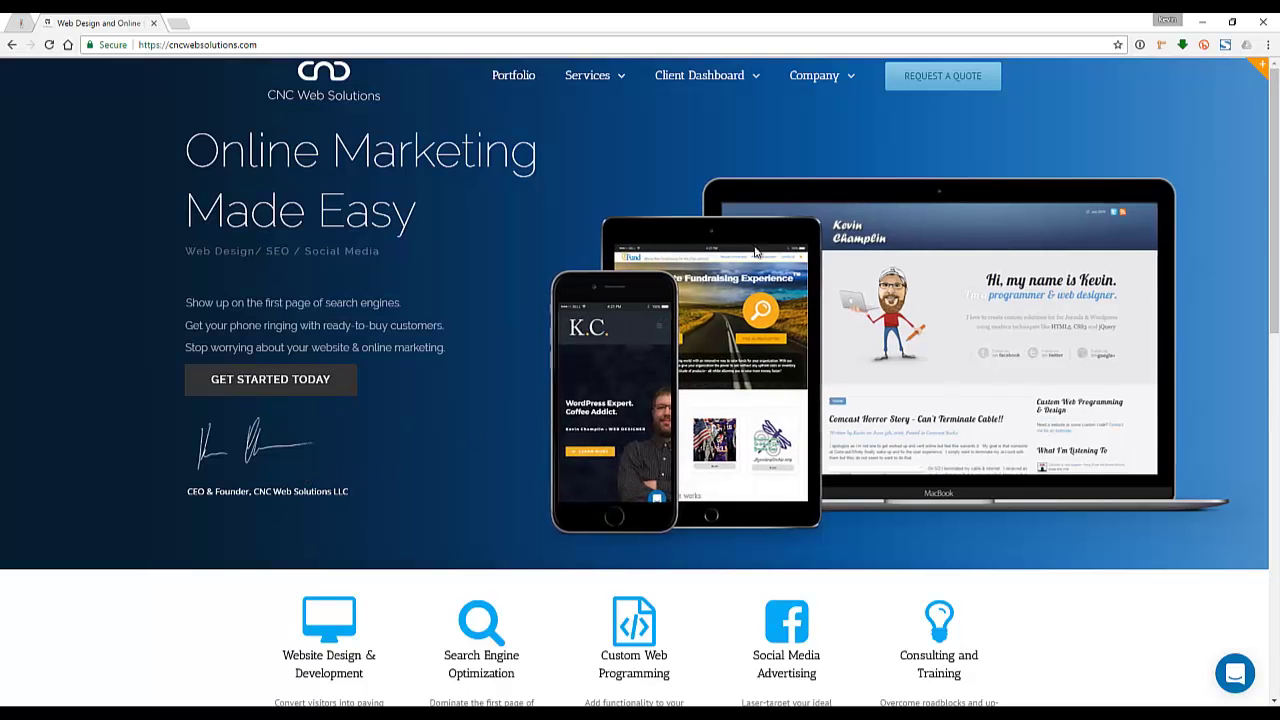
scroll(768, 549, "down", 15)
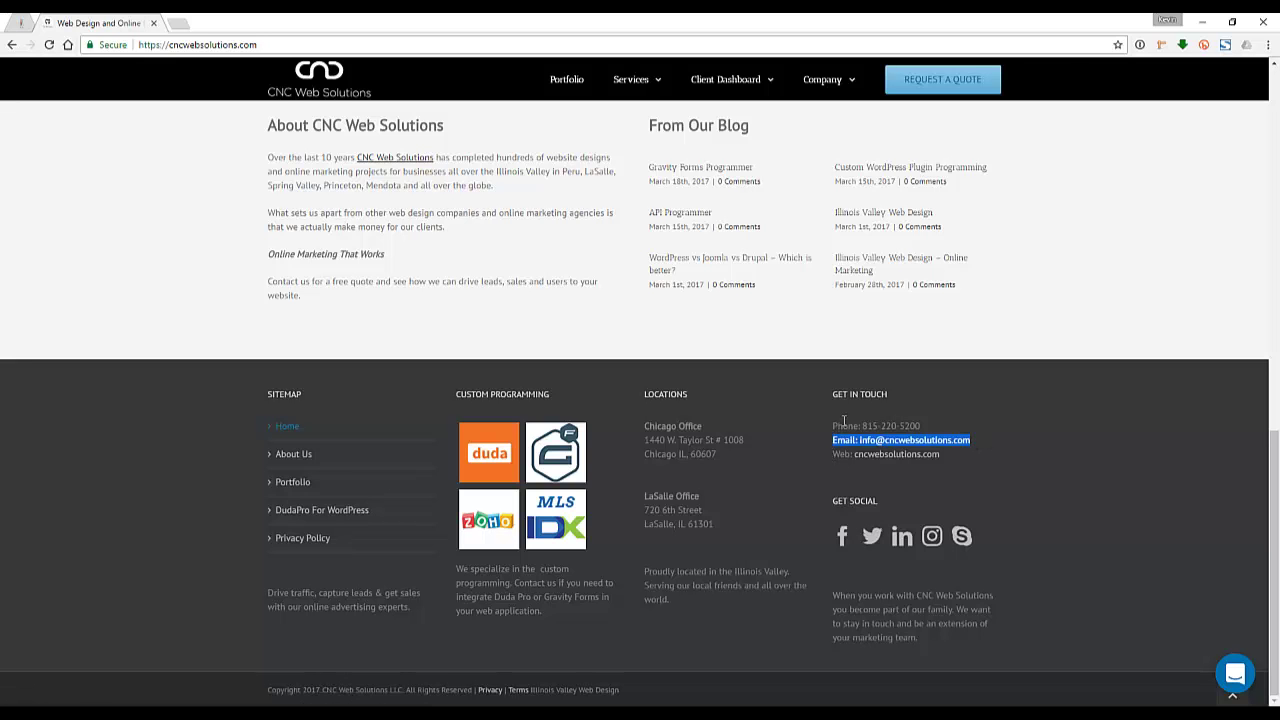
left_click_drag(830, 424, 921, 427)
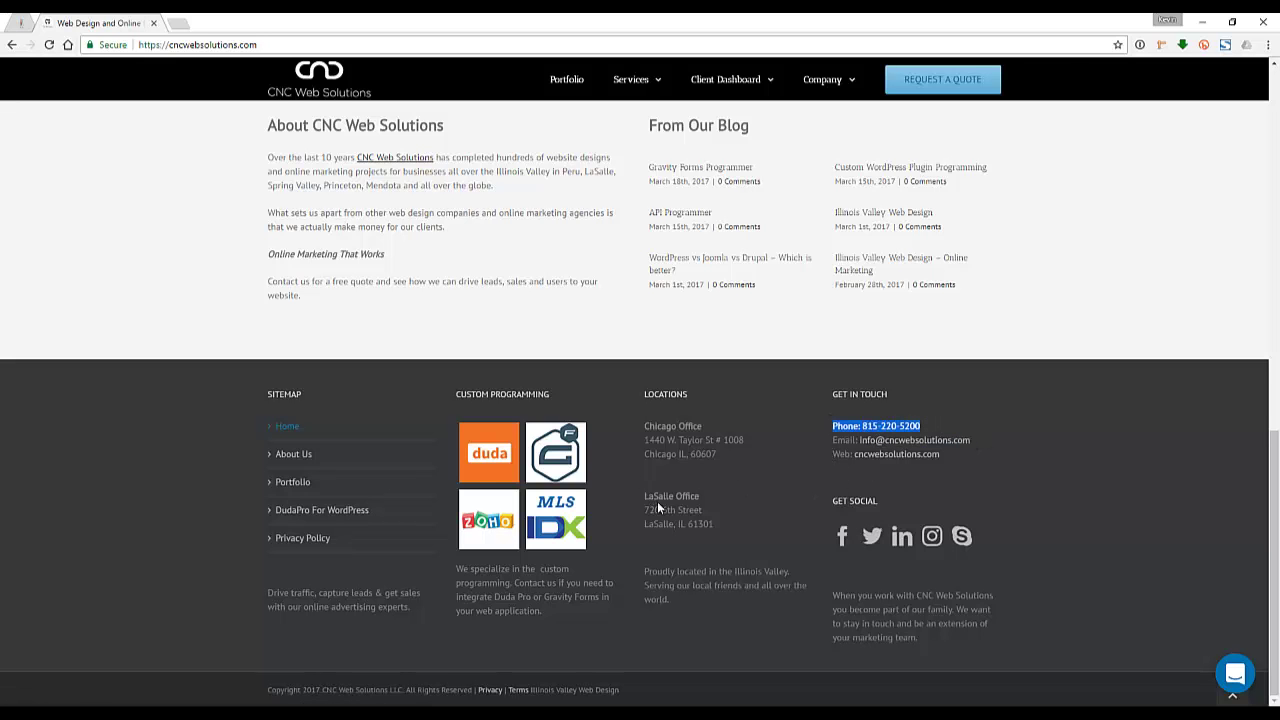
scroll(657, 501, "up", 15)
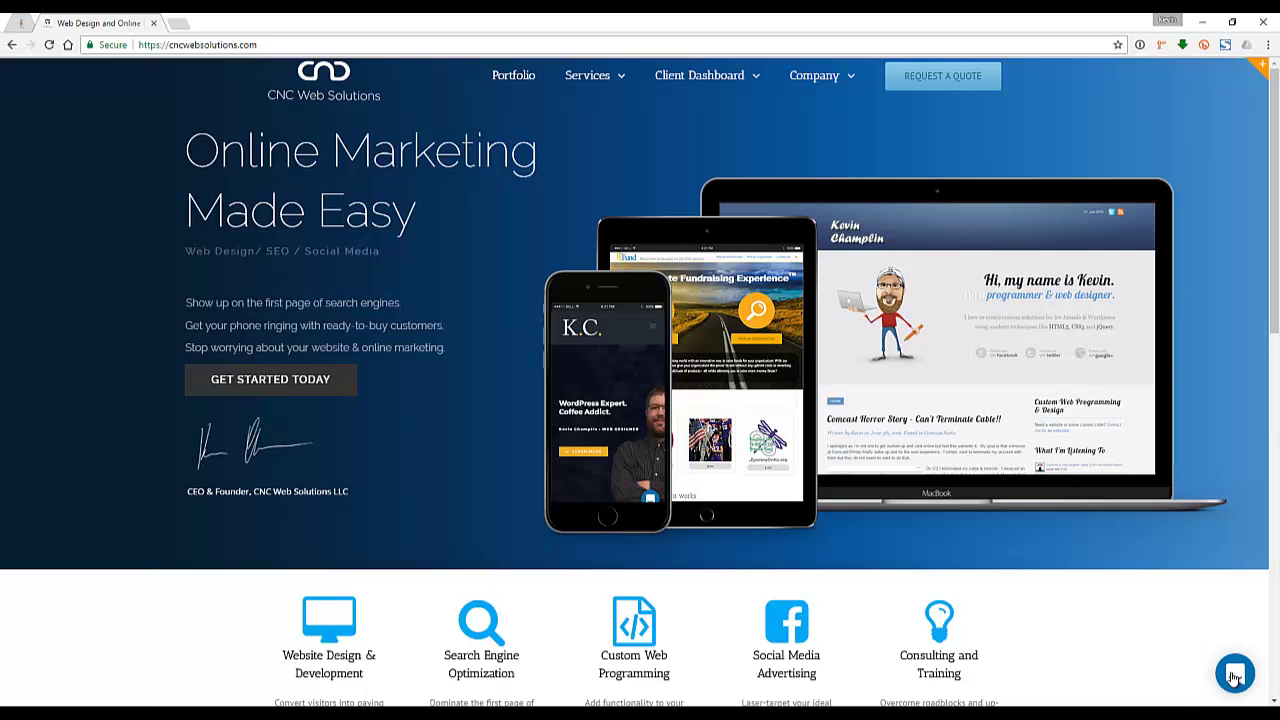
left_click(1235, 676)
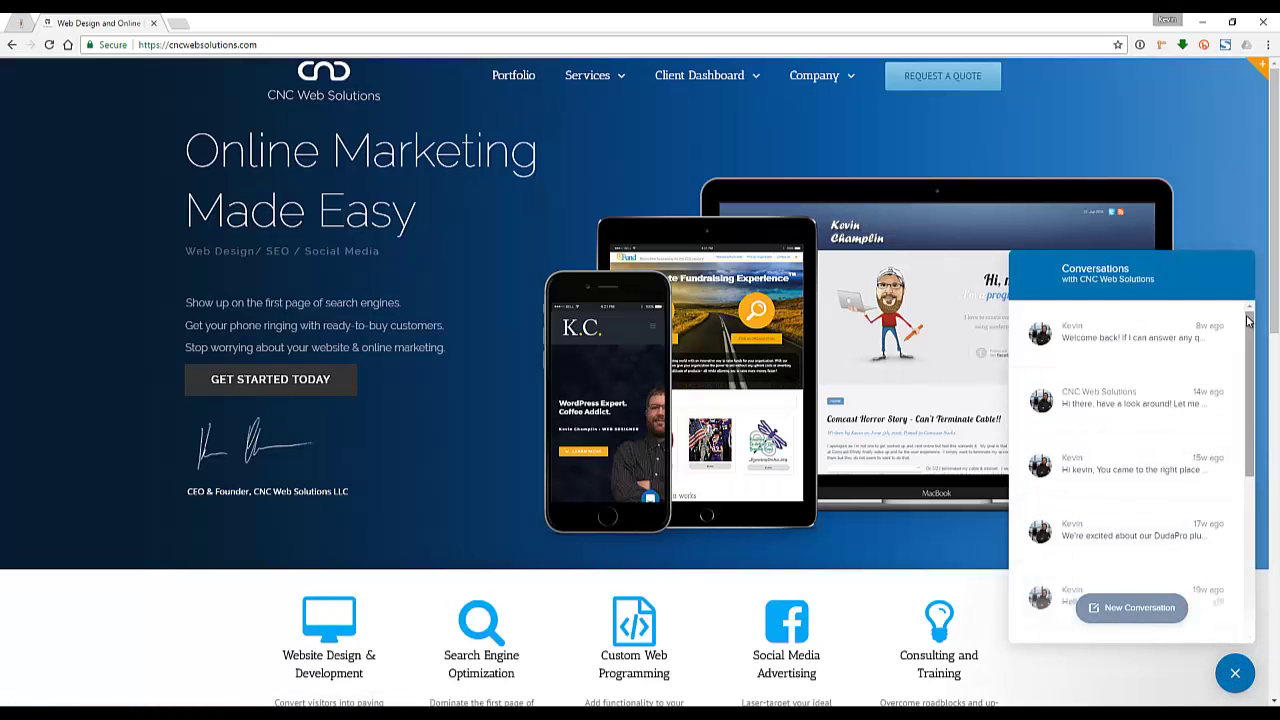
left_click(1234, 673)
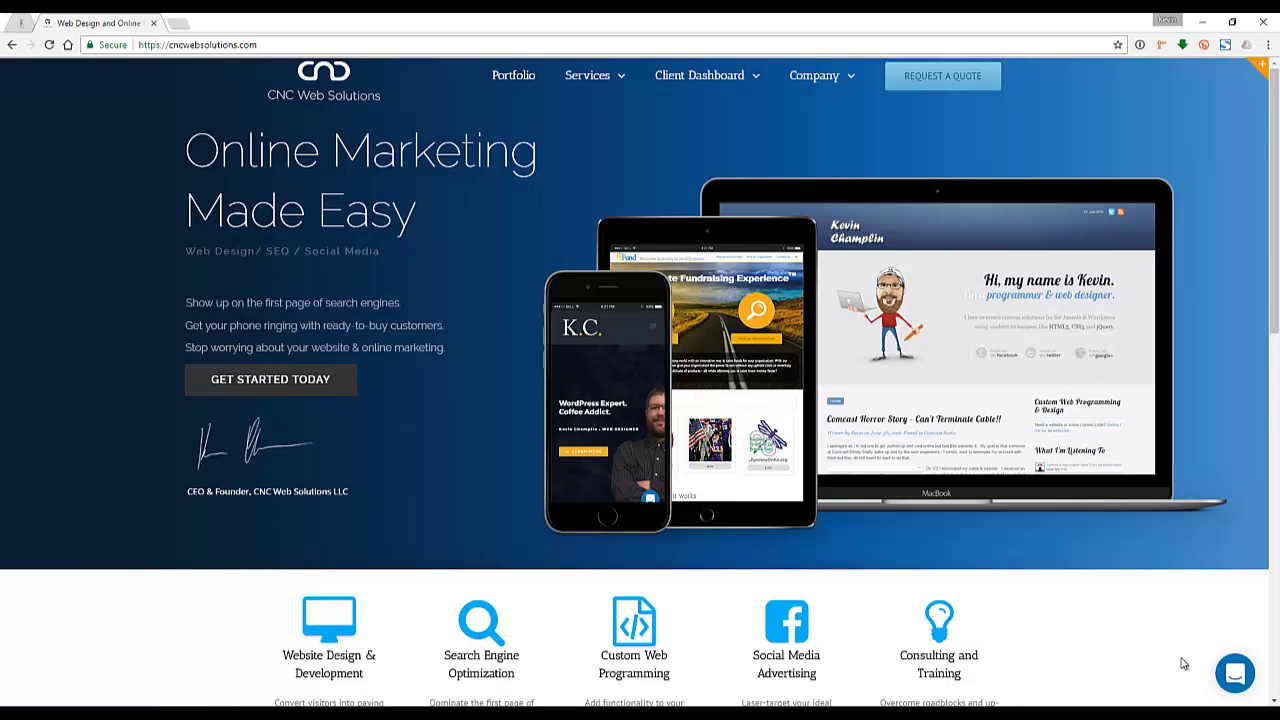